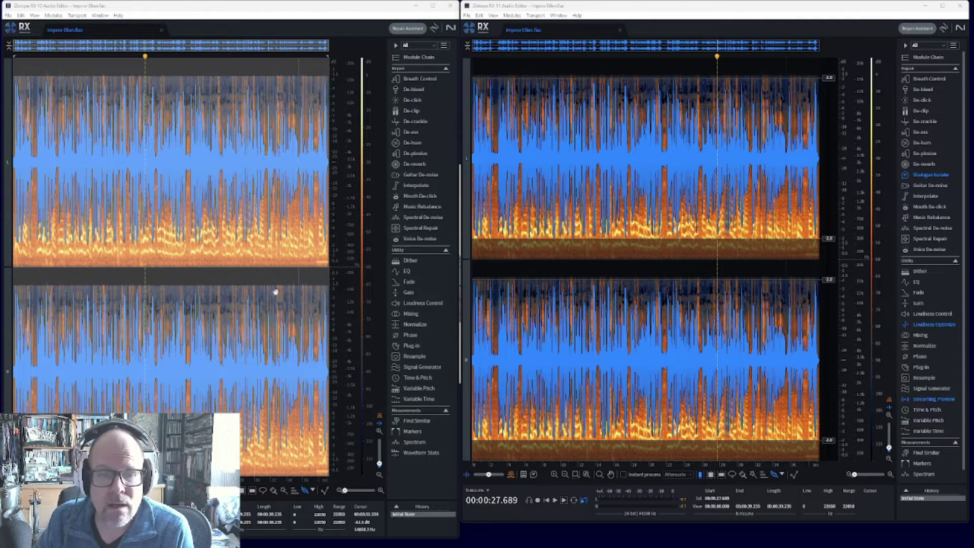
Make the RX 11 window slightly taller and open Dialogue Isolate (Reverb -34.4 dB, Noise -32.4 dB)
left_click_drag(556, 522, 555, 539)
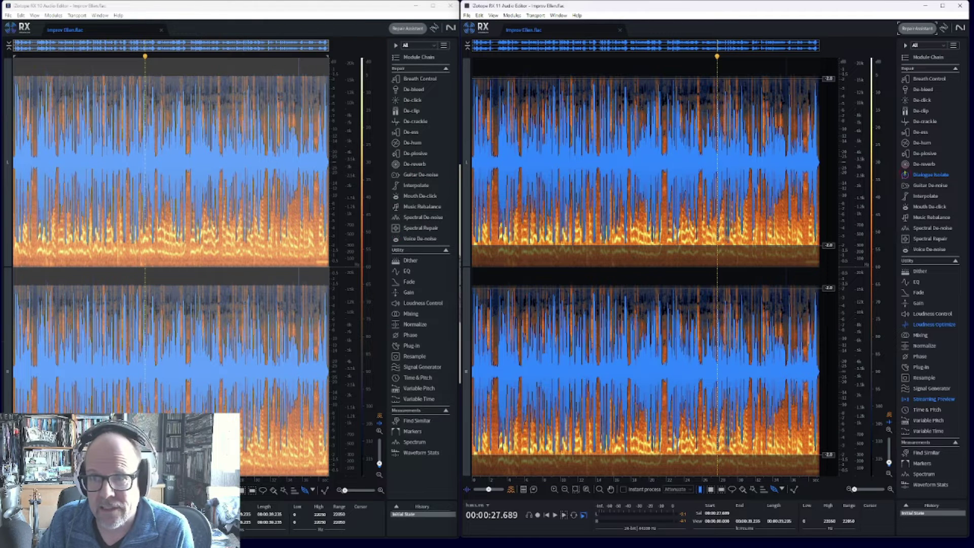
left_click(930, 174)
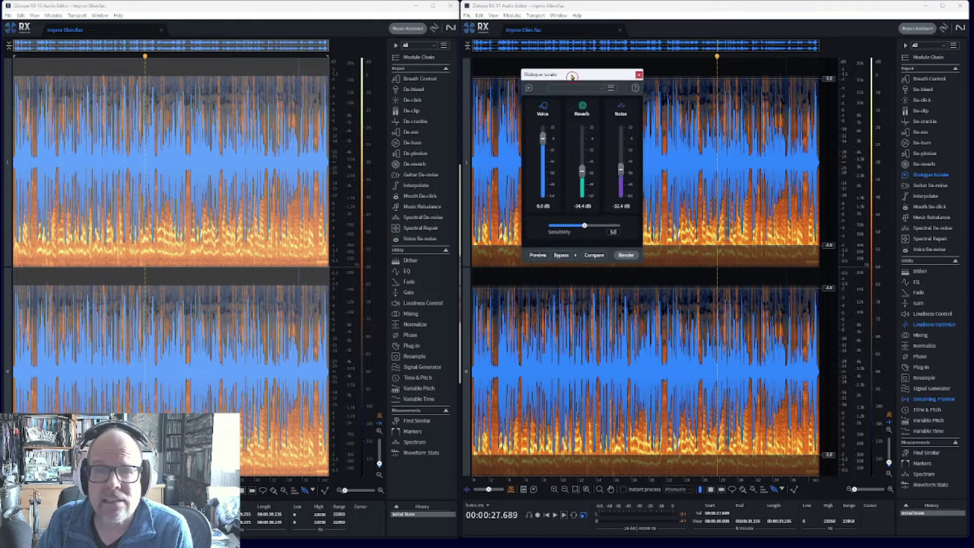
Try raised Reverb and Noise levels, reposition the Dialogue Isolate window, and play from about 5 seconds
left_click_drag(572, 170, 572, 138)
left_click_drag(611, 173, 611, 137)
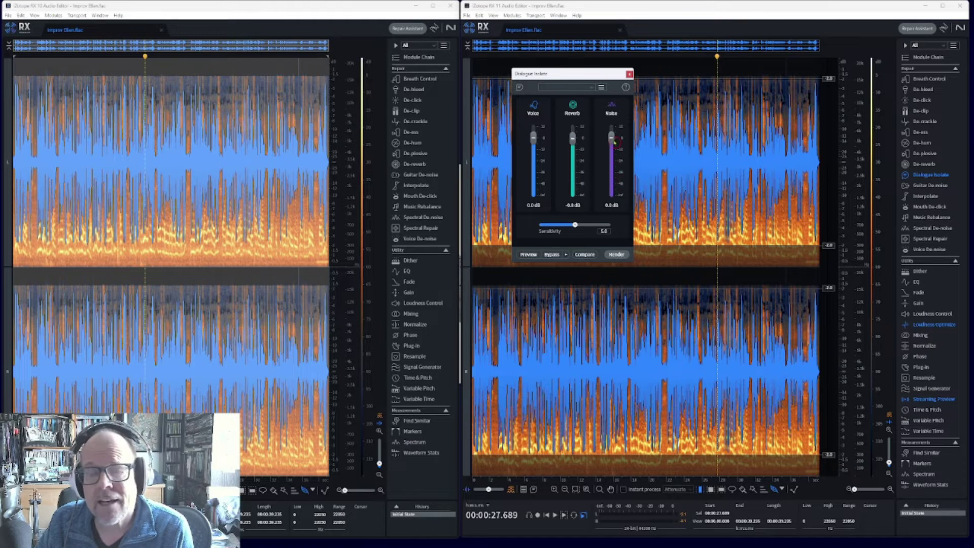
left_click_drag(564, 73, 582, 86)
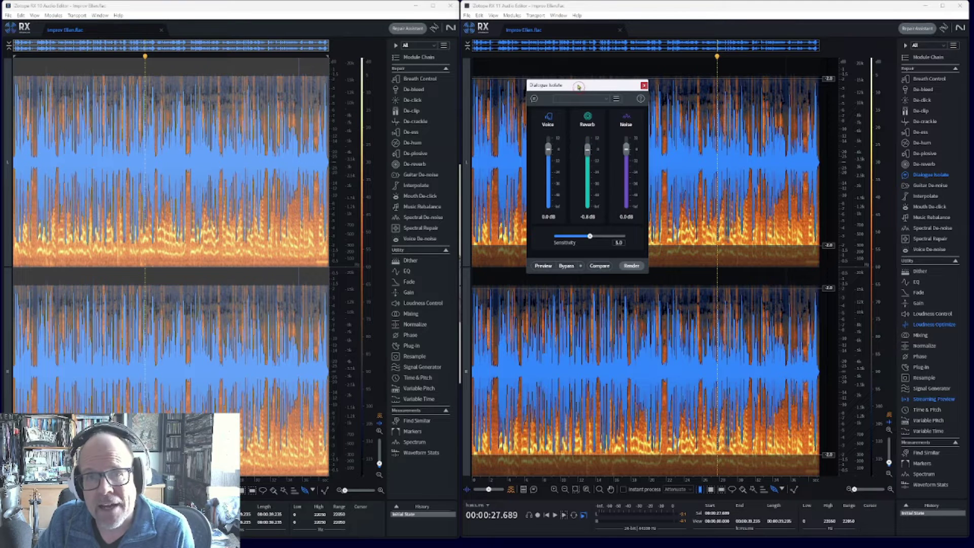
left_click_drag(578, 86, 618, 99)
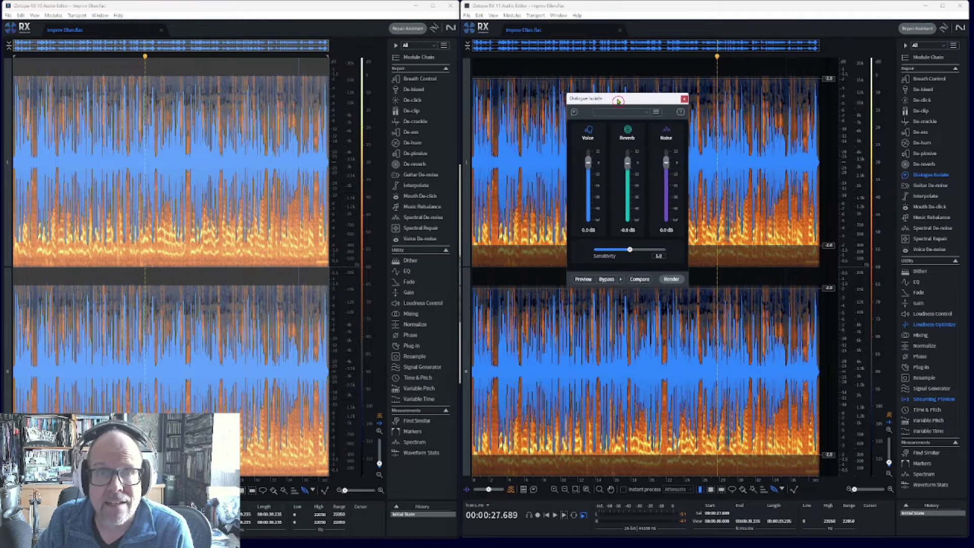
left_click(516, 144)
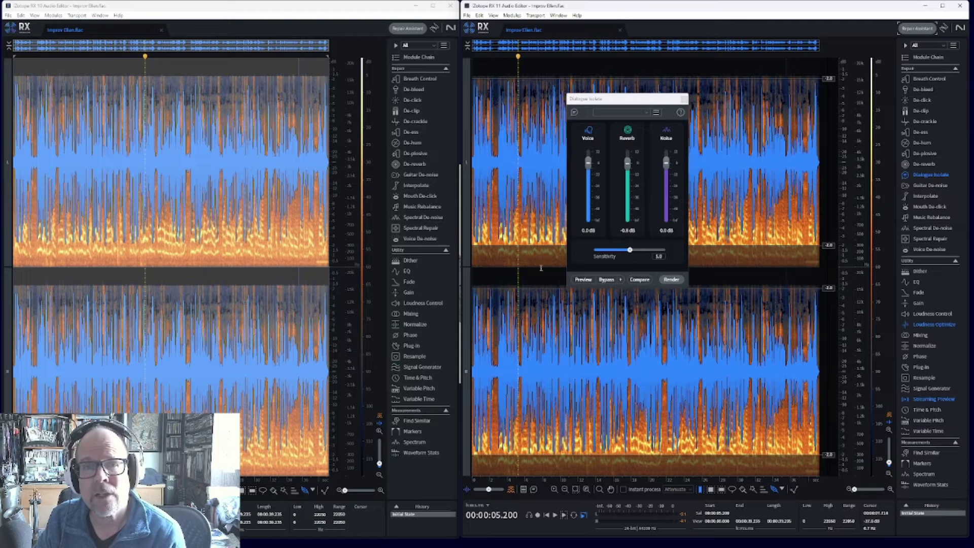
key("space")
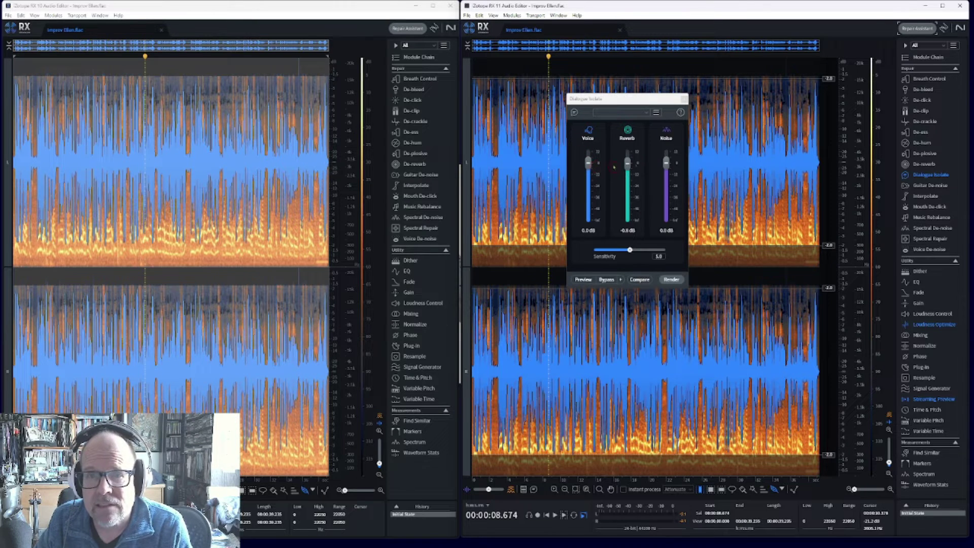
Lower Noise to -25.2 dB and Reverb to -24.0 dB, then preview the result
left_click(627, 163)
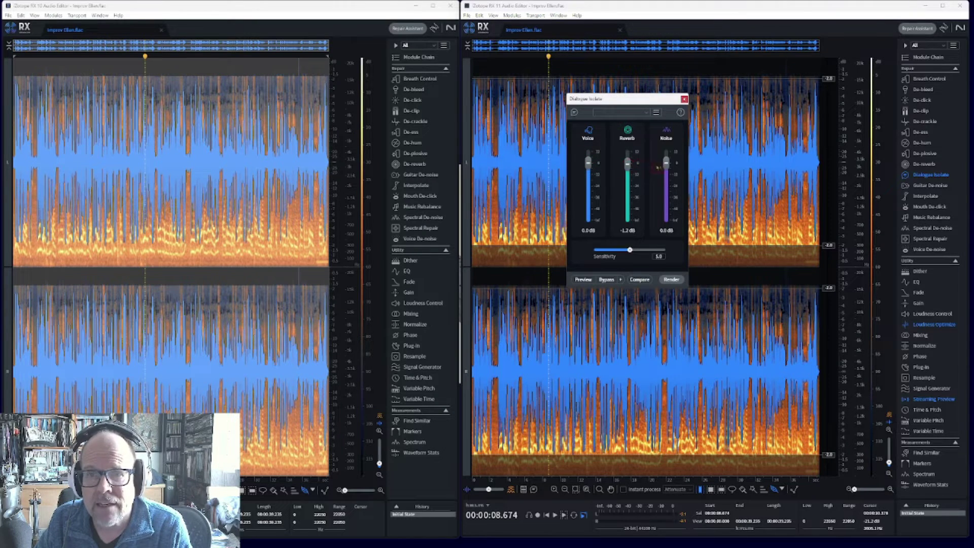
left_click_drag(658, 167, 667, 189)
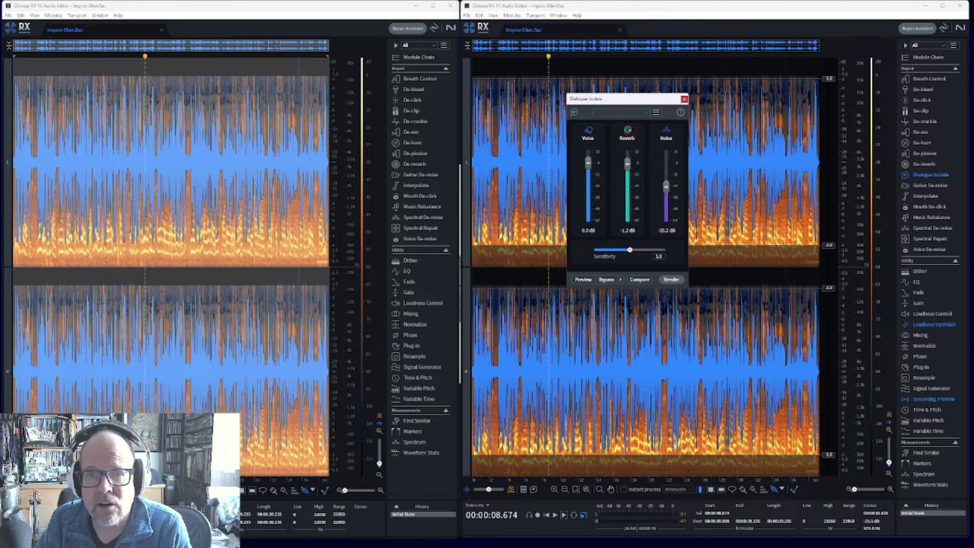
left_click_drag(629, 164, 631, 186)
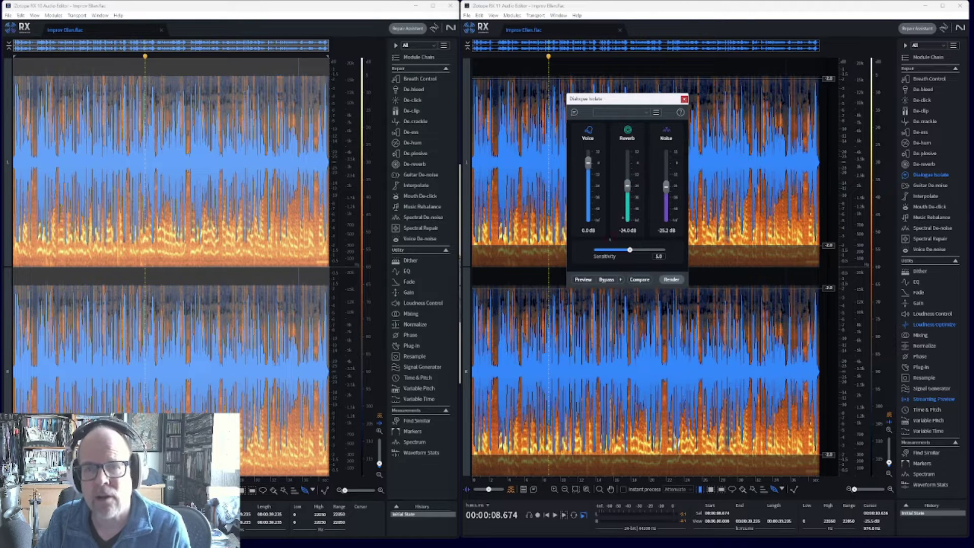
left_click(579, 280)
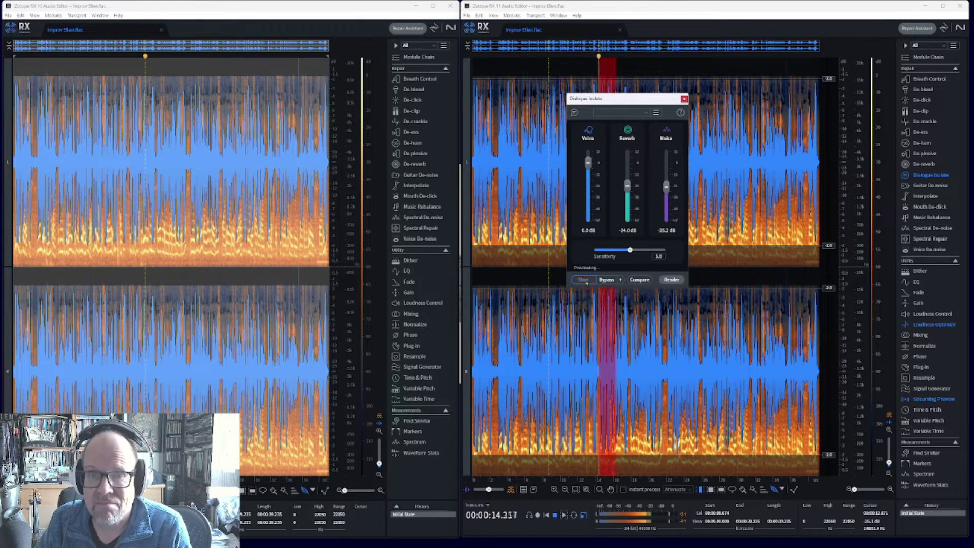
left_click(584, 280)
Preview extreme Reverb and Noise settings, then settle on Reverb -23.6 dB and Noise -24.0 dB
key("space")
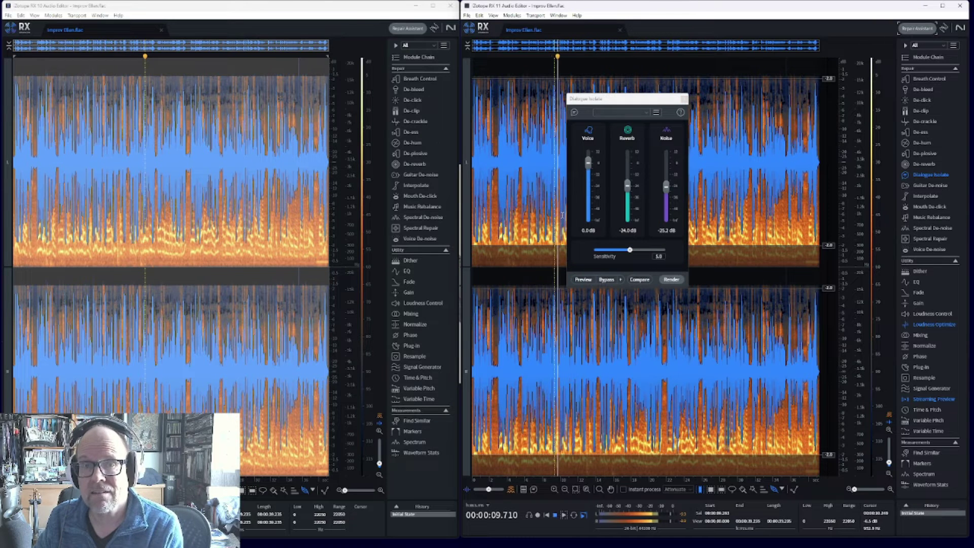
left_click_drag(627, 186, 660, 255)
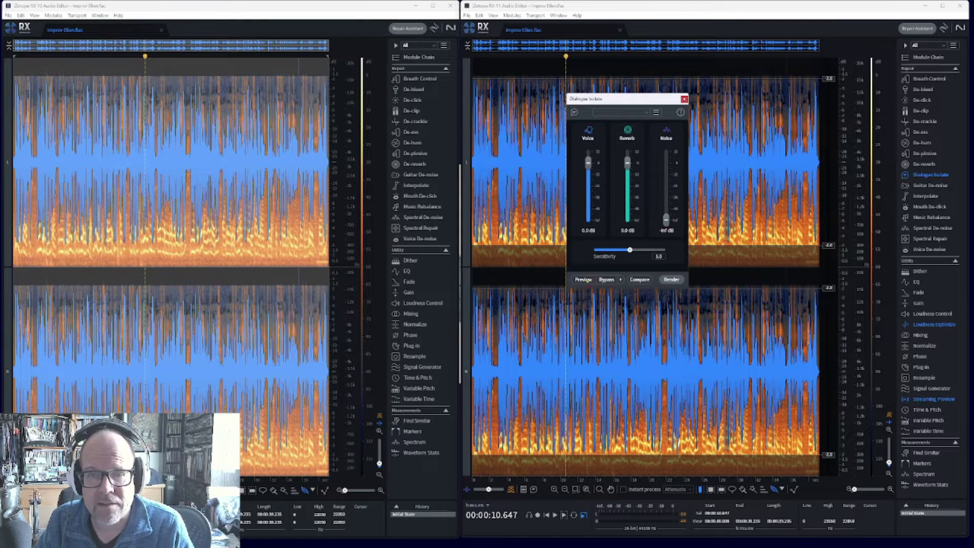
left_click(583, 279)
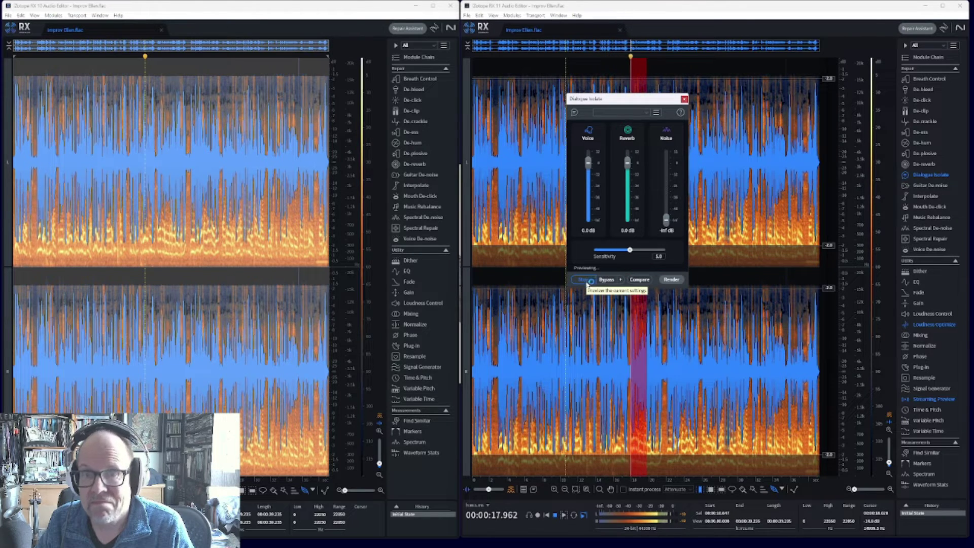
left_click(588, 280)
left_click_drag(667, 220, 666, 184)
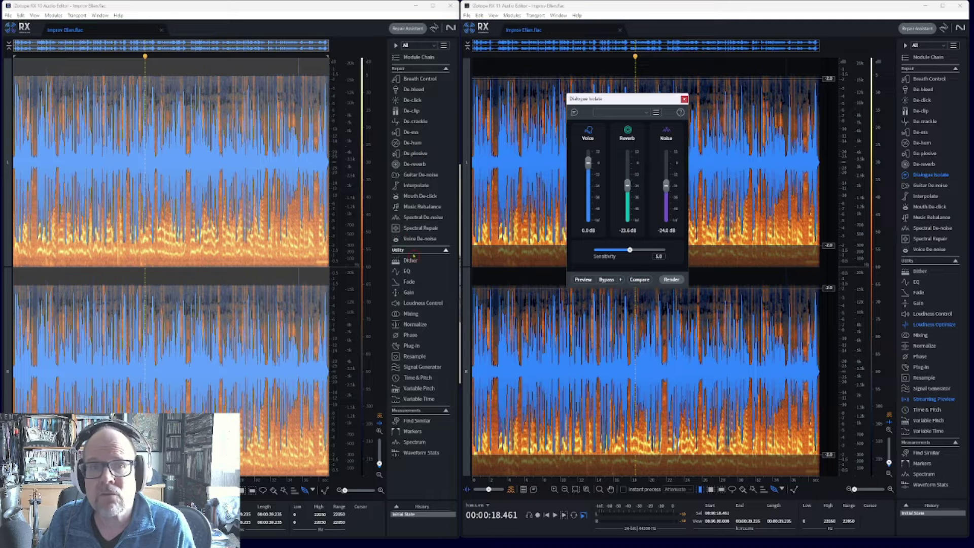
left_click_drag(592, 99, 554, 92)
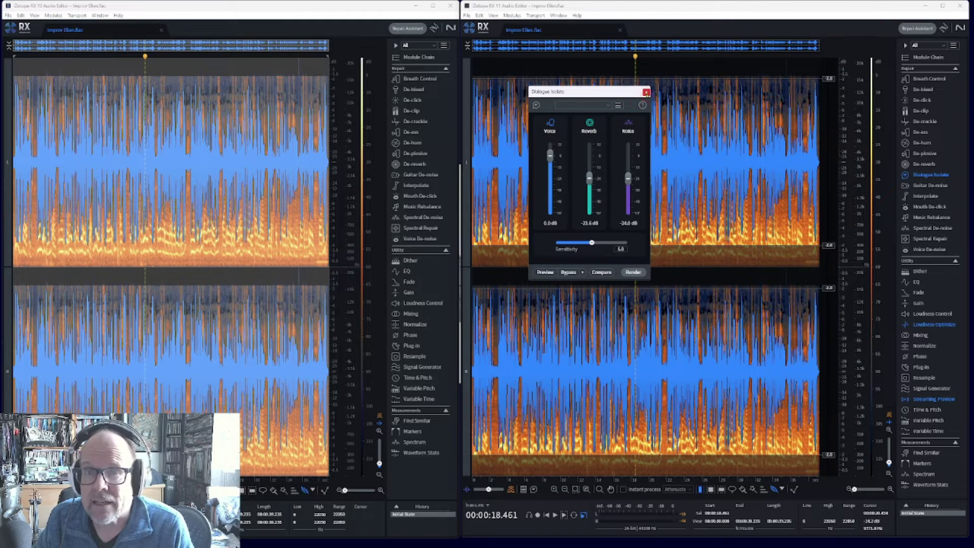
Close Dialogue Isolate and open Loudness Control on the On Your Own song
left_click(646, 91)
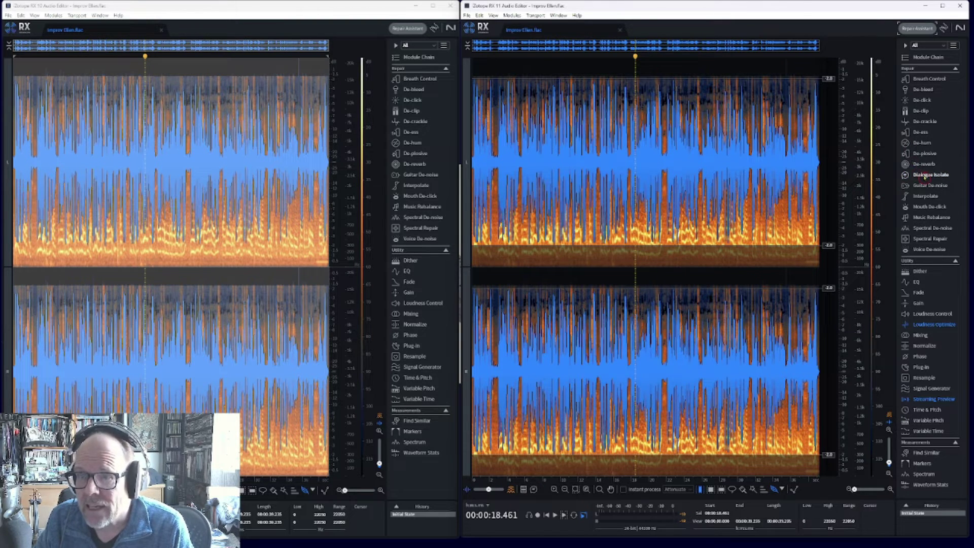
left_click(924, 175)
left_click(646, 92)
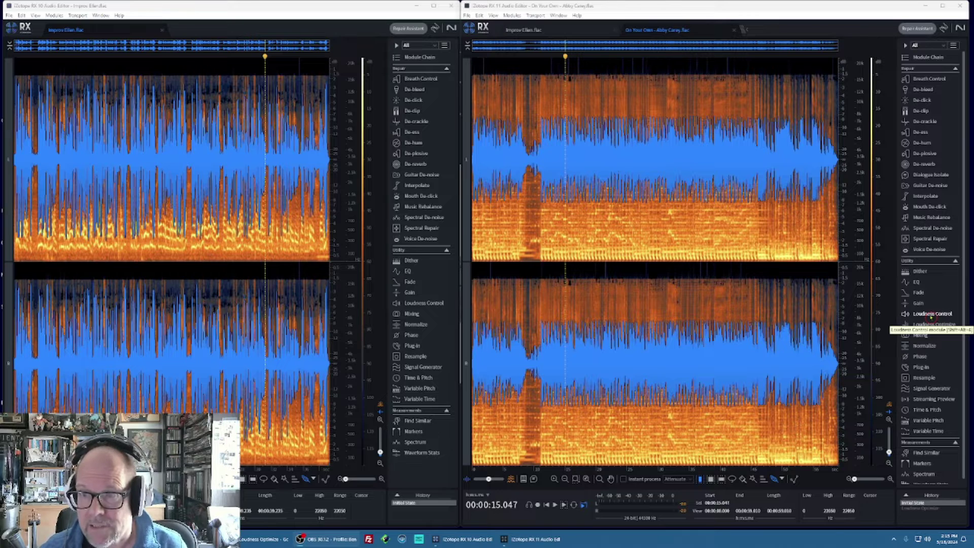
left_click(931, 314)
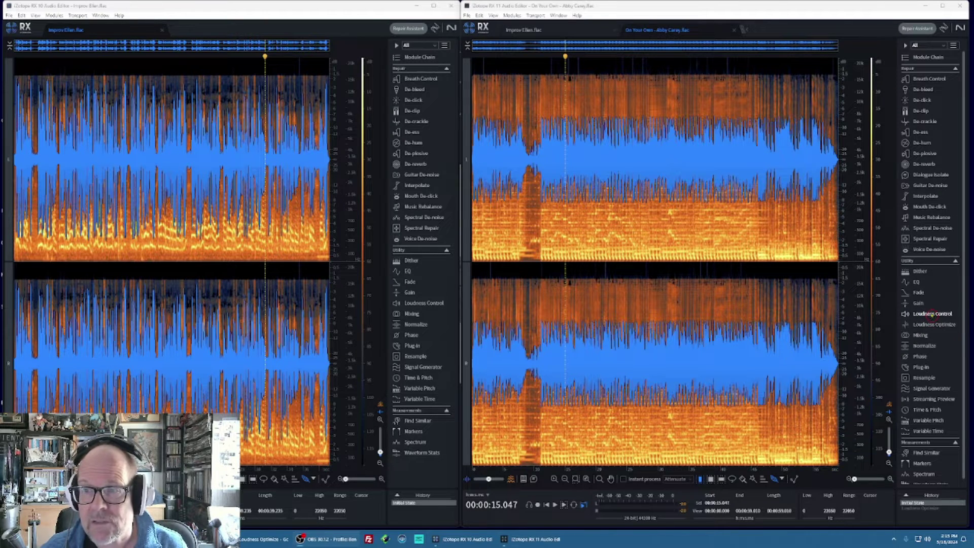
Compare Loudness Control readings of the improv recording and On Your Own (-17.6 LUFS integrated)
left_click(578, 31)
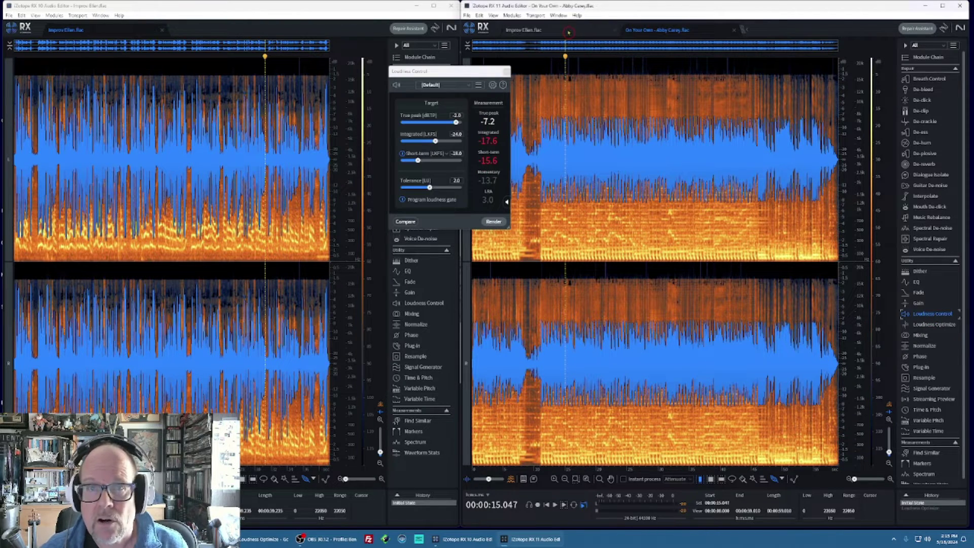
left_click(661, 30)
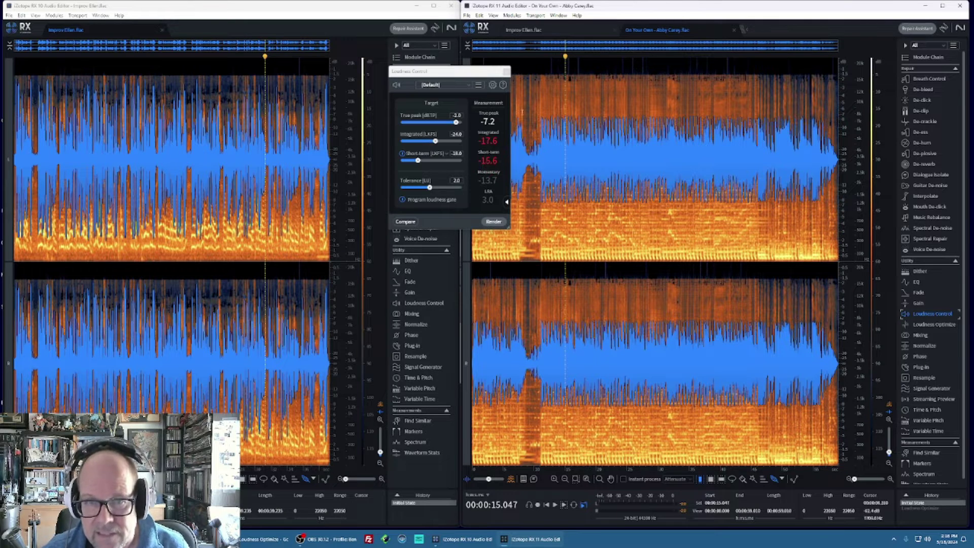
left_click(527, 30)
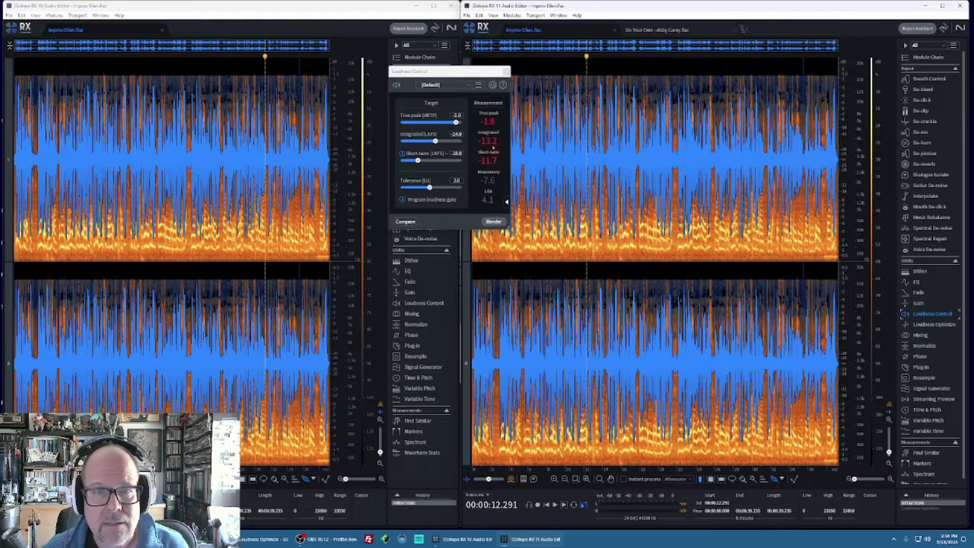
left_click(637, 30)
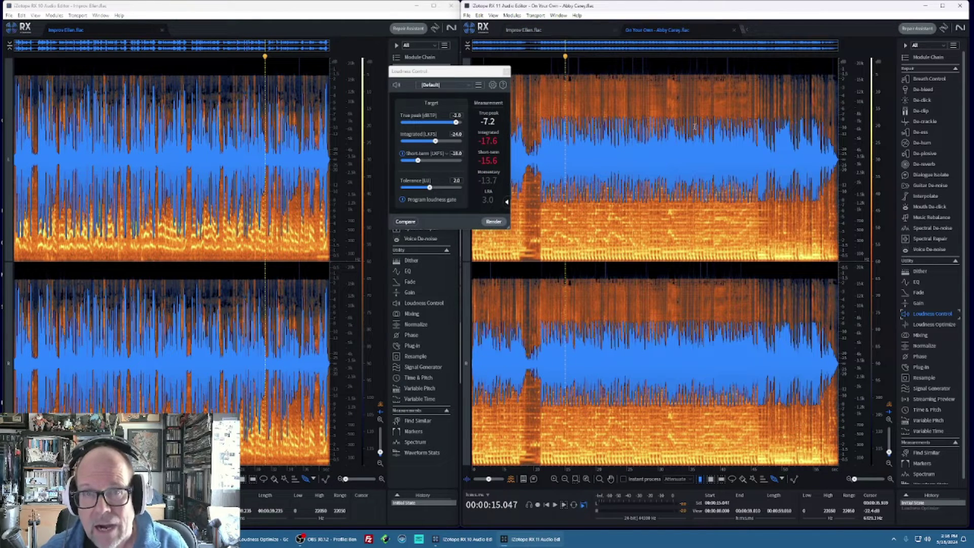
Open Loudness Optimize, compare both recordings, and end on On Your Own at -17.62 LUFS
left_click(933, 324)
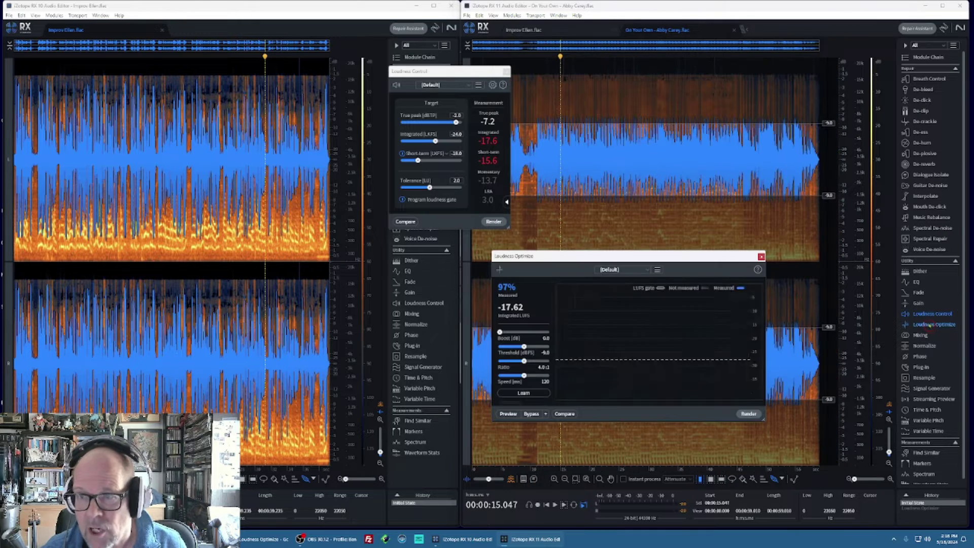
left_click_drag(653, 259, 624, 242)
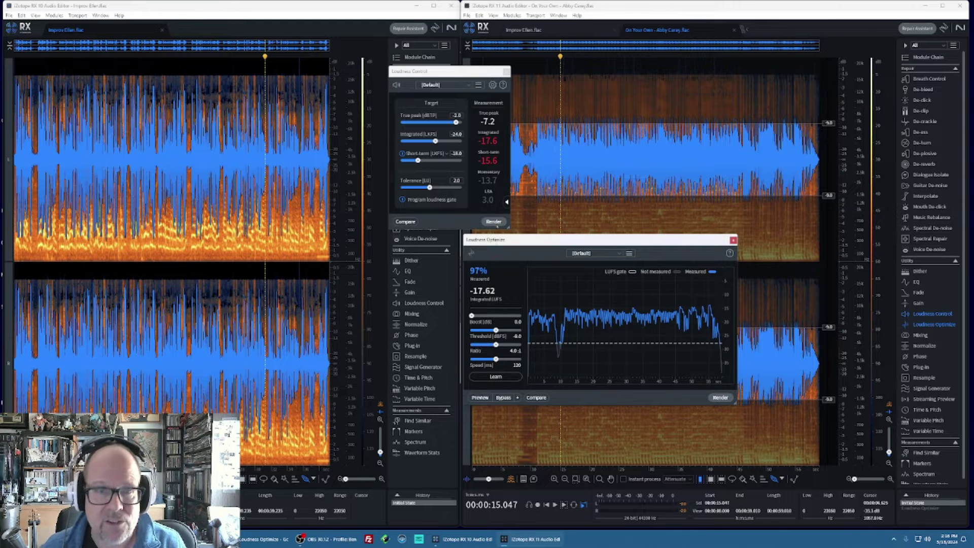
left_click(524, 30)
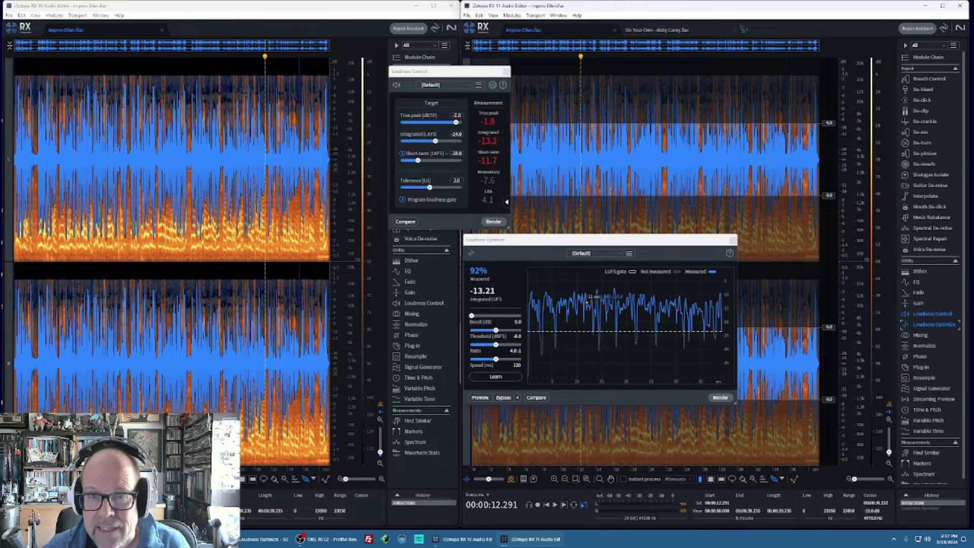
left_click(680, 32)
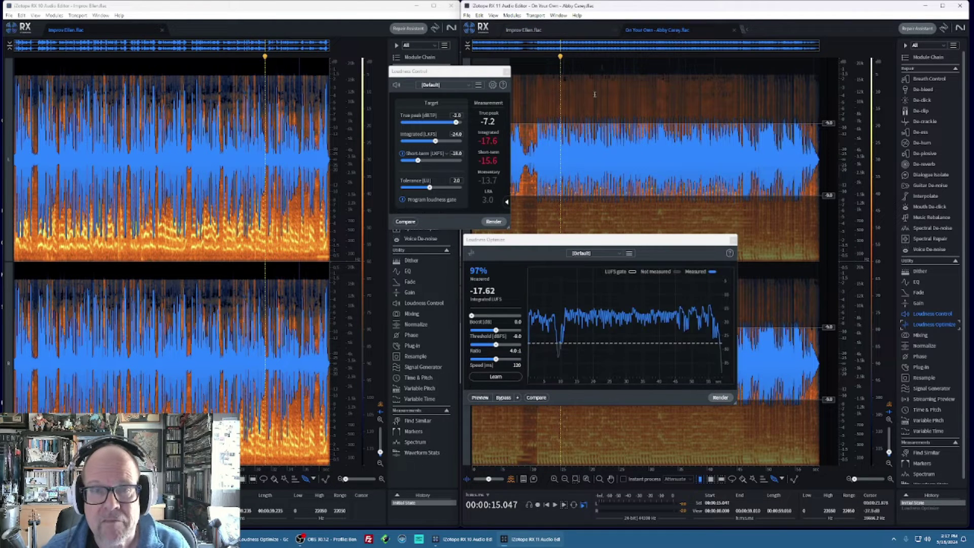
left_click_drag(466, 72, 429, 65)
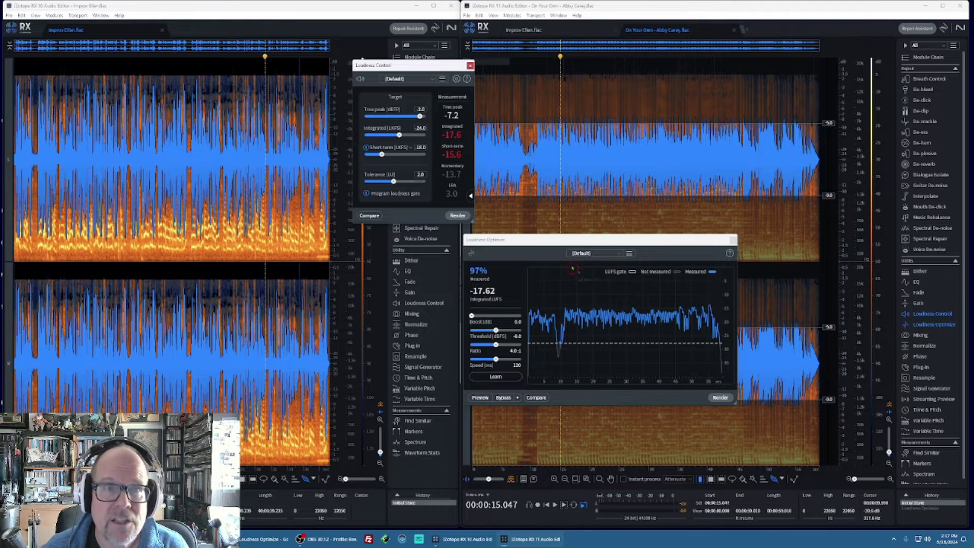
left_click_drag(417, 68, 390, 58)
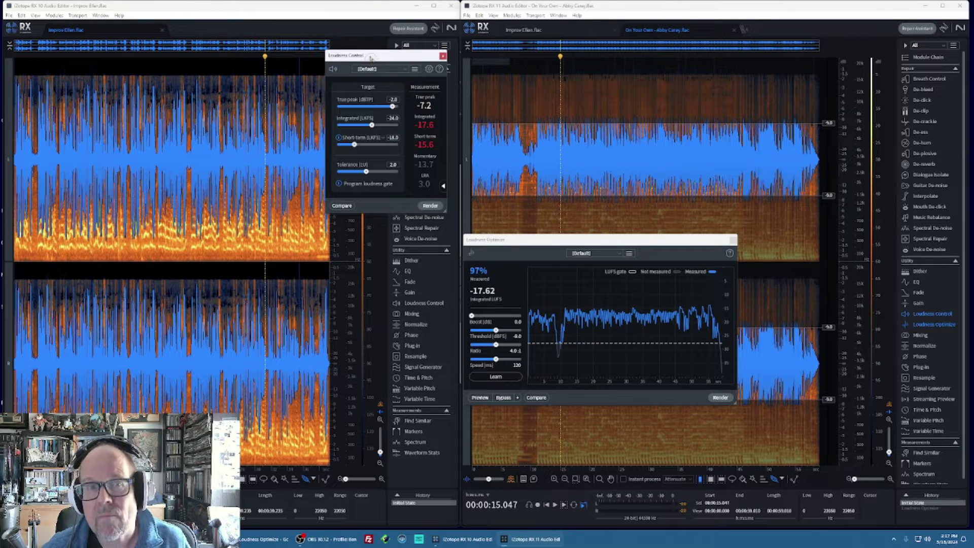
Let Loudness Optimize learn from the song: Boost 6.9 dB, Threshold -17.0 dBFS, Ratio 4.0:1
left_click_drag(370, 57, 378, 58)
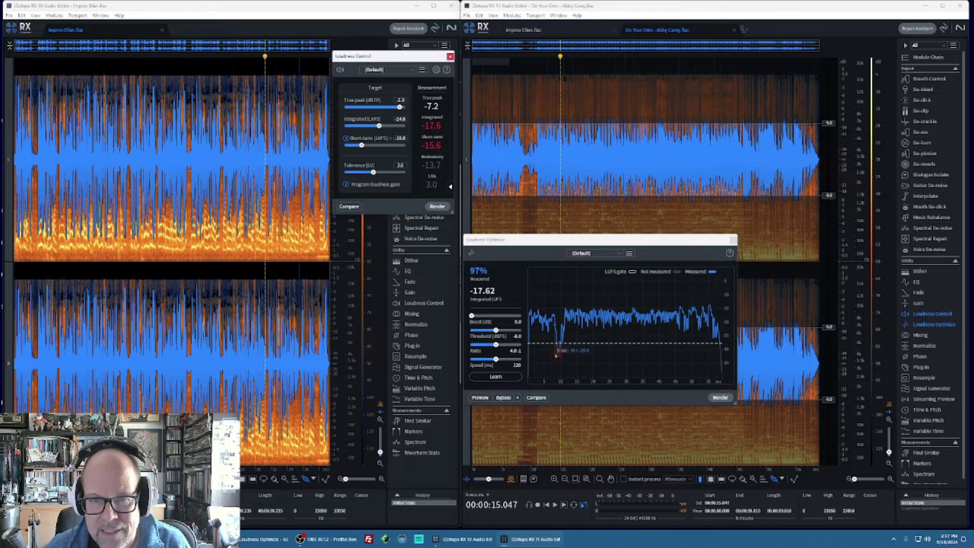
left_click(490, 377)
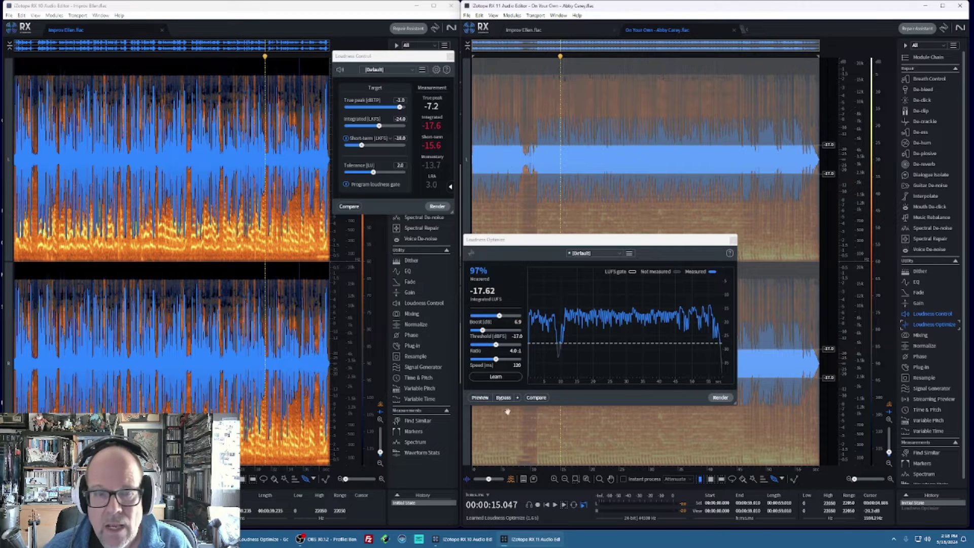
Render Loudness Optimize on the song, then arrange panels for Music Rebalance with vocals at -inf
left_click(720, 397)
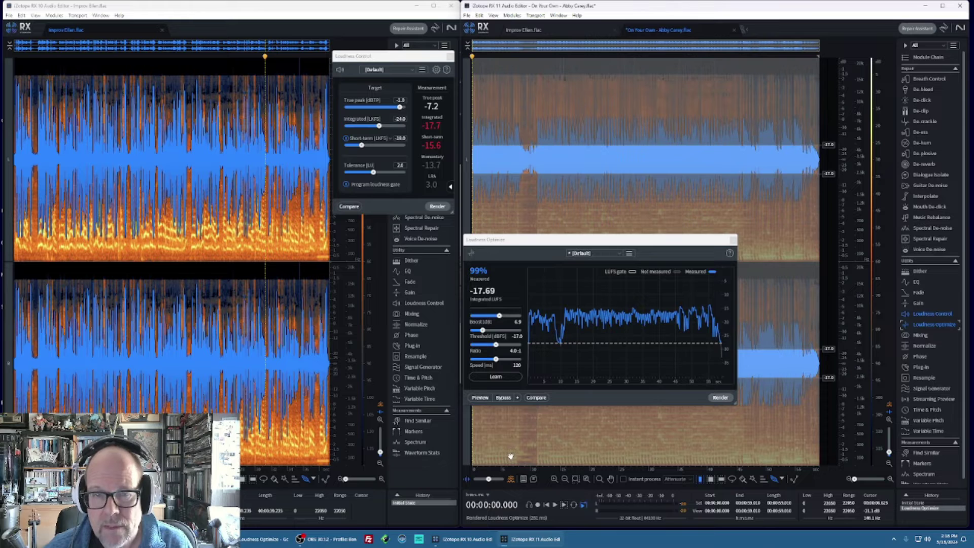
mouse_move(558, 353)
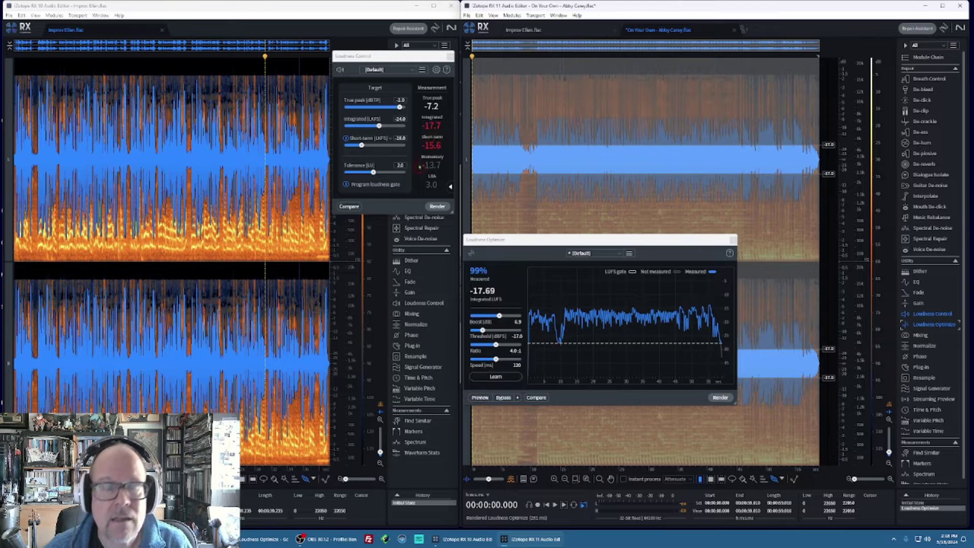
left_click_drag(600, 239, 619, 234)
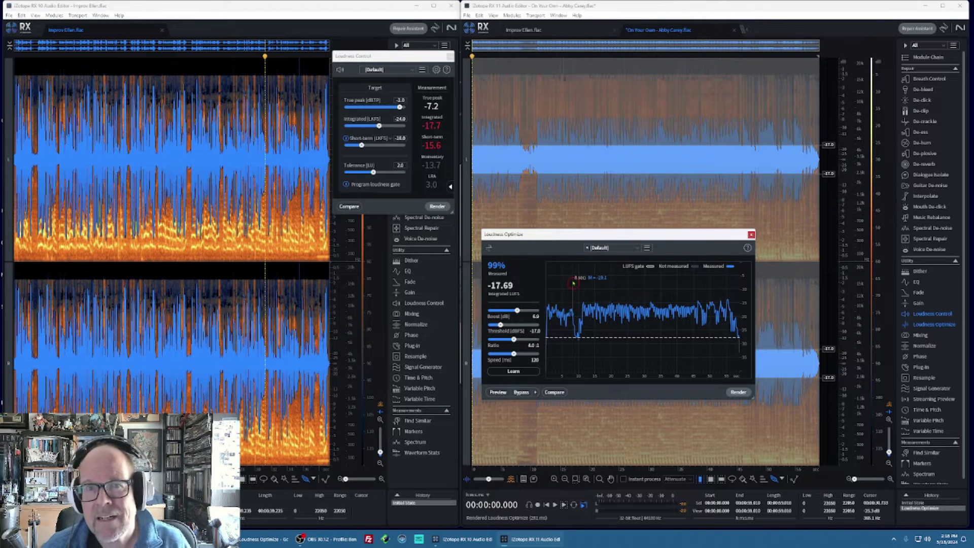
left_click_drag(385, 56, 402, 65)
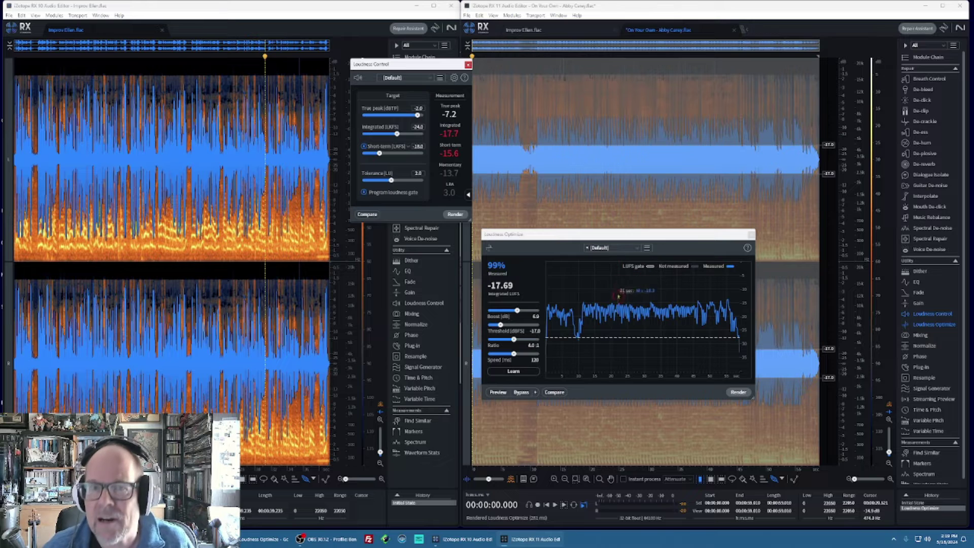
left_click_drag(410, 68, 412, 73)
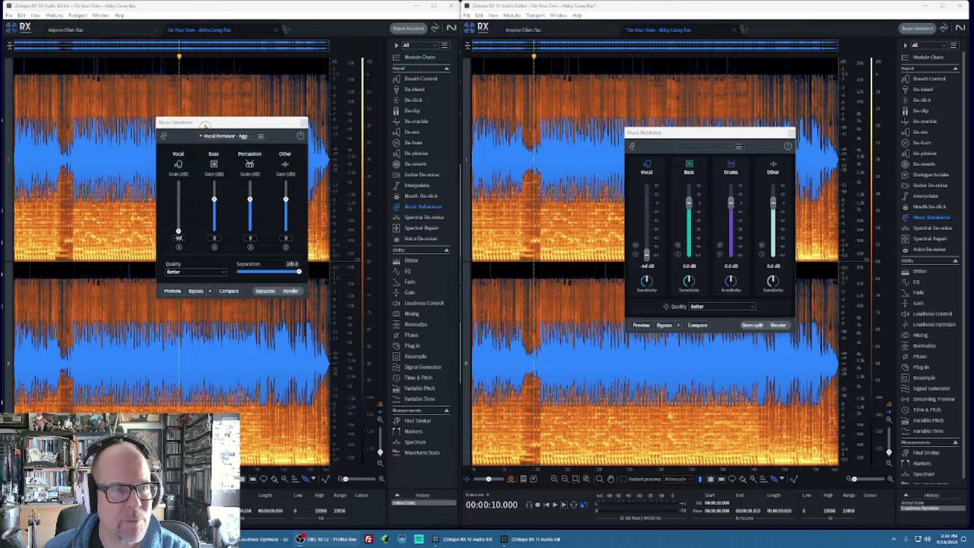
left_click_drag(204, 125, 209, 132)
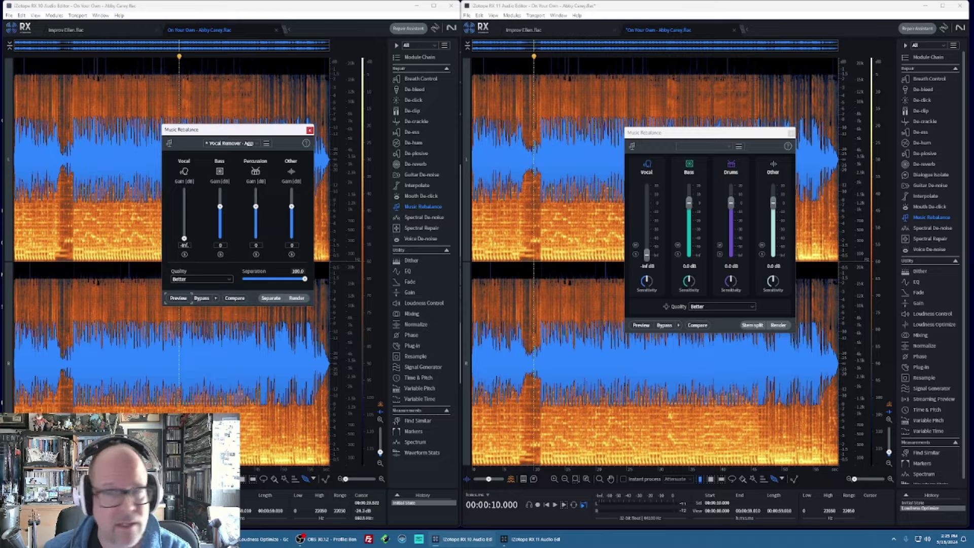
Play the original On Your Own song in RX 10 from earlier, then start the Vocal Remover preview
left_click(77, 166)
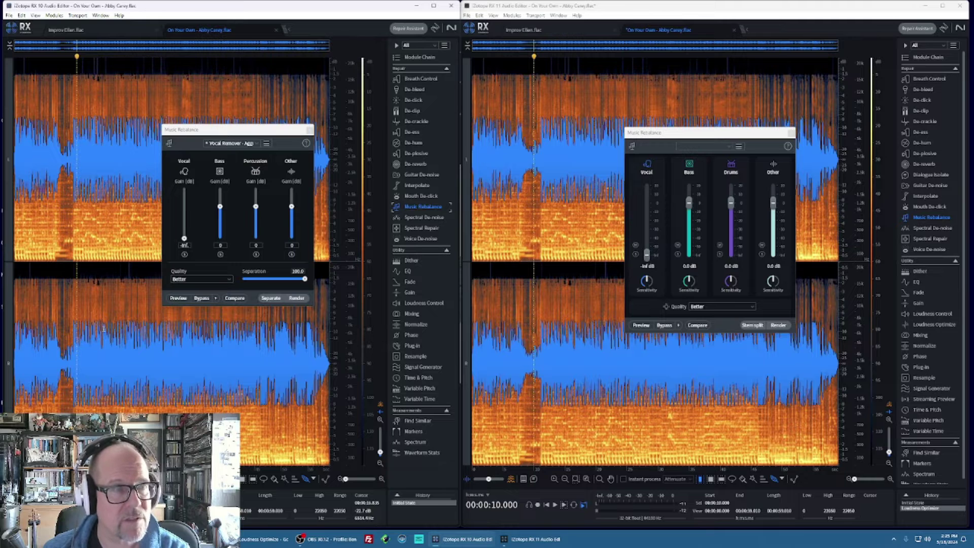
key("space")
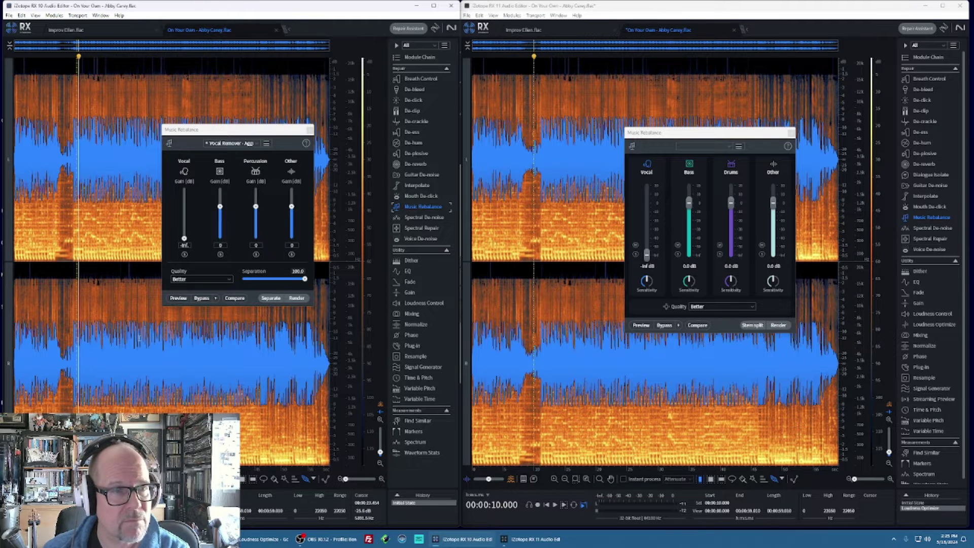
left_click(178, 298)
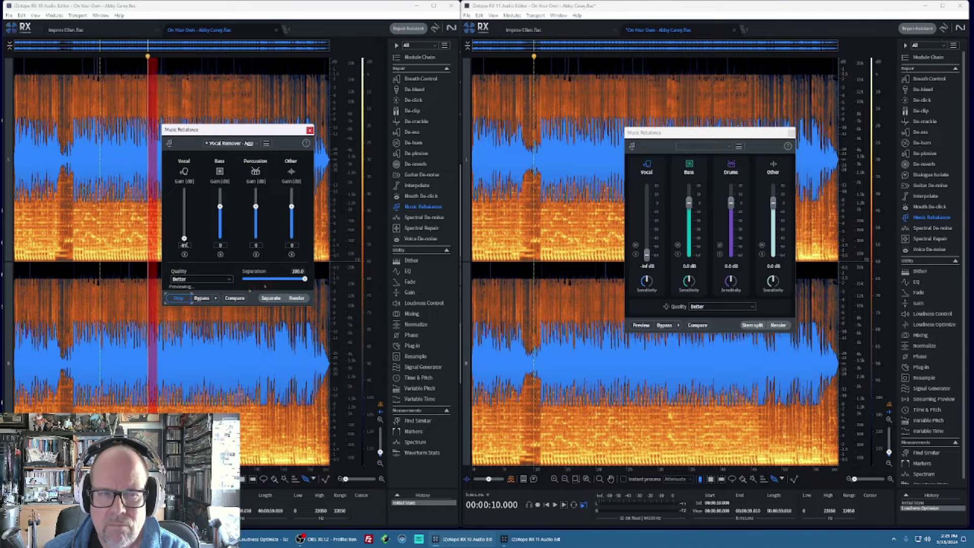
Lower RX 10's Music Rebalance Separation to about 65.9 and stop the vocal-removal preview
left_click_drag(295, 280, 283, 279)
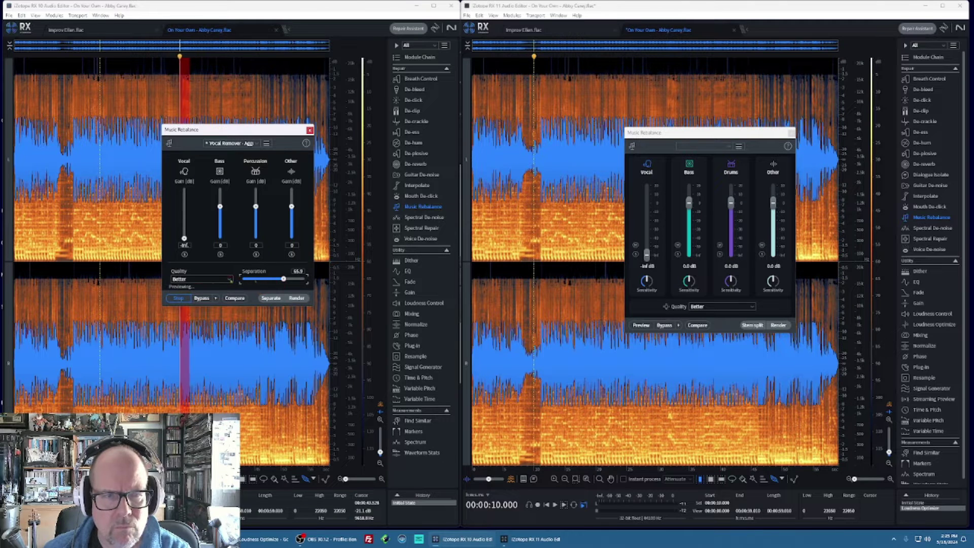
left_click(178, 298)
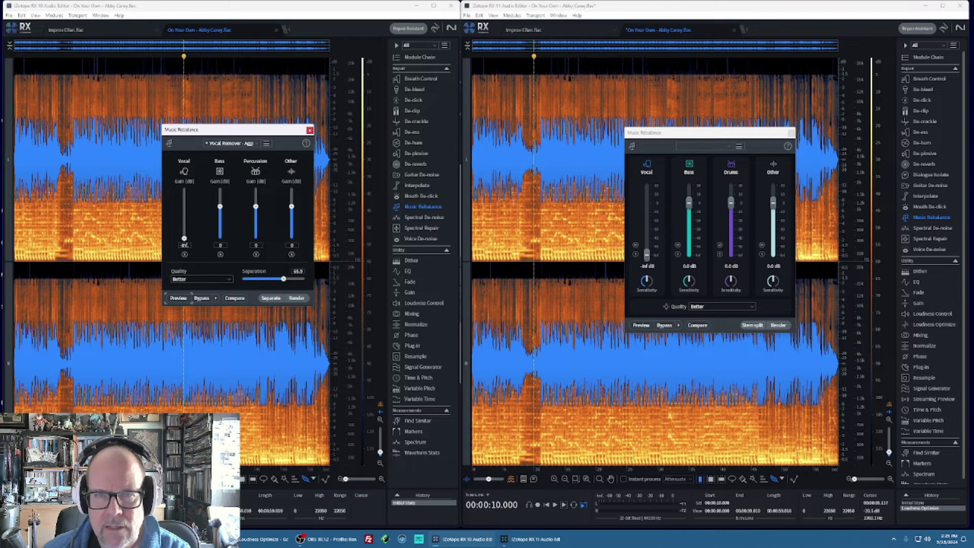
Play the RX 11 song from 10.548 s and preview its vocal-removed Music Rebalance result
left_click(528, 182)
left_click(537, 188)
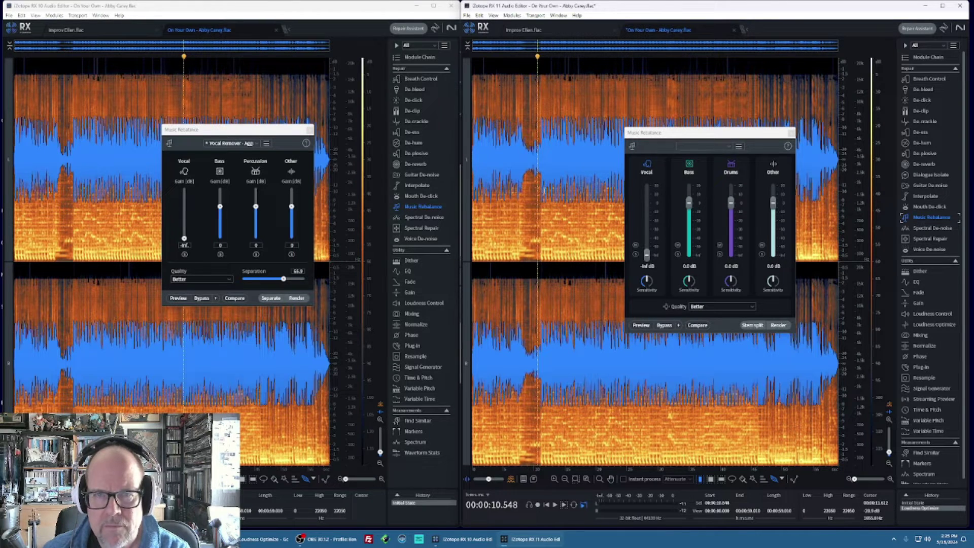
key("space")
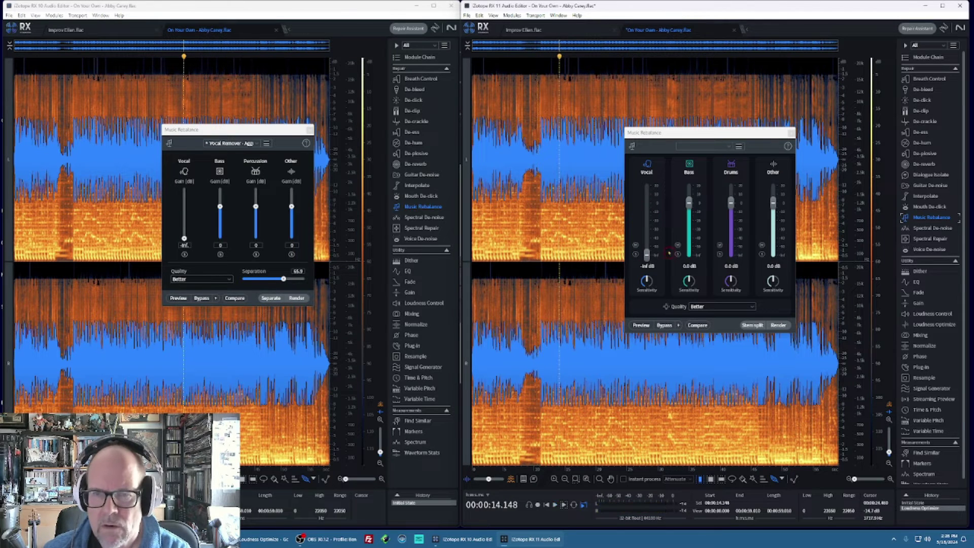
left_click(641, 325)
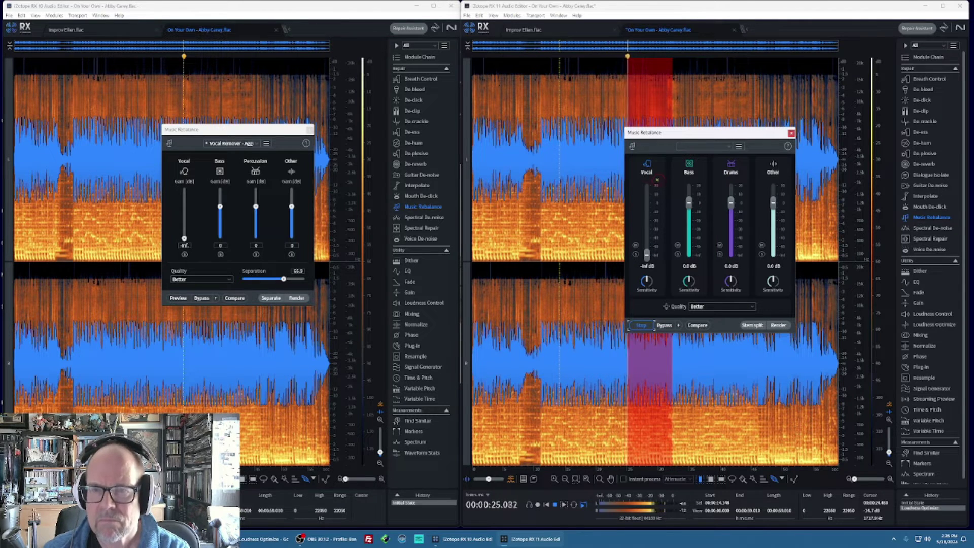
left_click(635, 330)
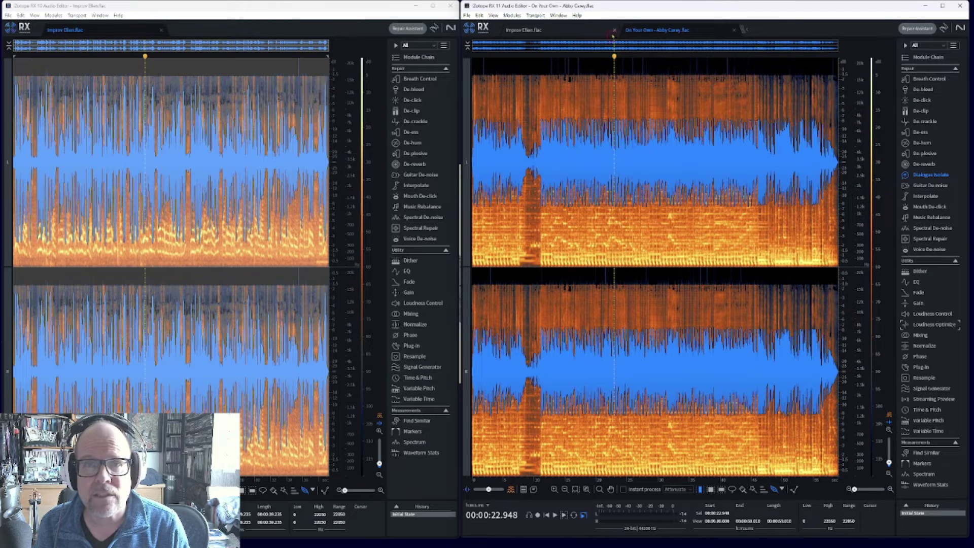
Compare the View menu's channel display options in RX 11 and RX 10
left_click(493, 15)
mouse_move(504, 103)
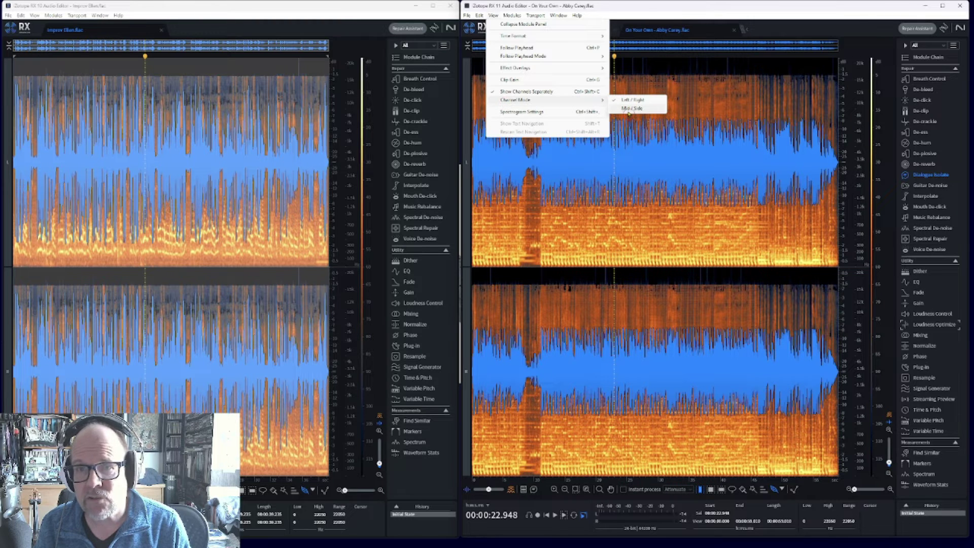
left_click(39, 14)
left_click(37, 15)
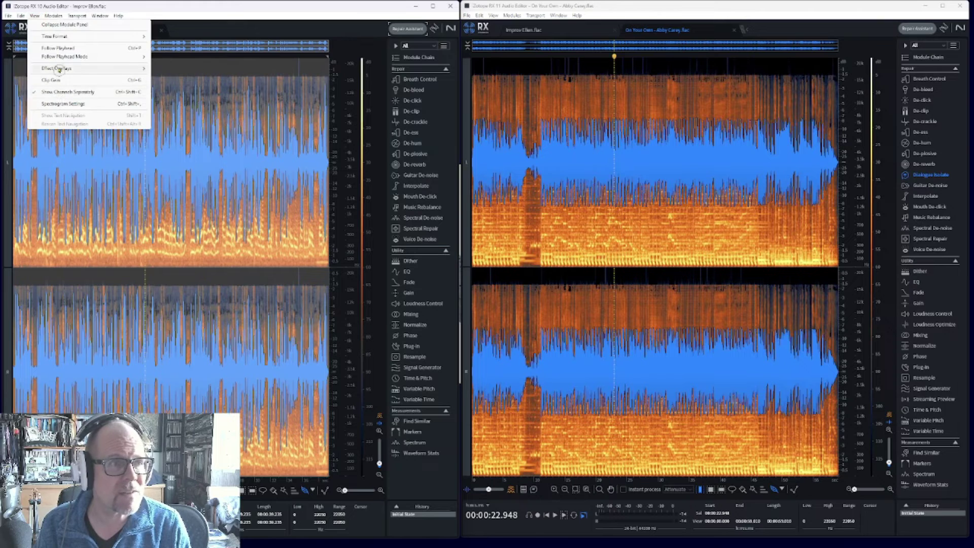
left_click(484, 17)
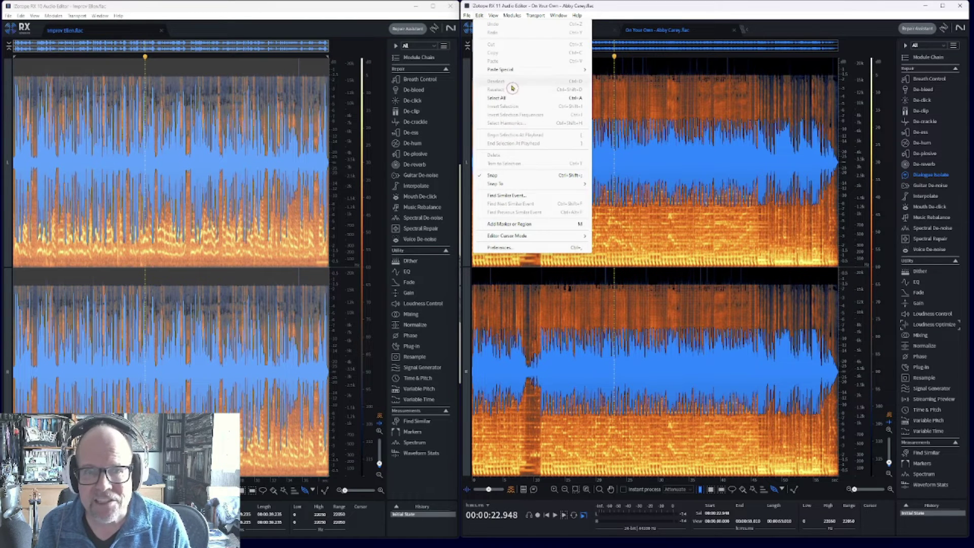
Switch RX 11's channel mode to Mid / Side and place the playhead later in the song
mouse_move(492, 15)
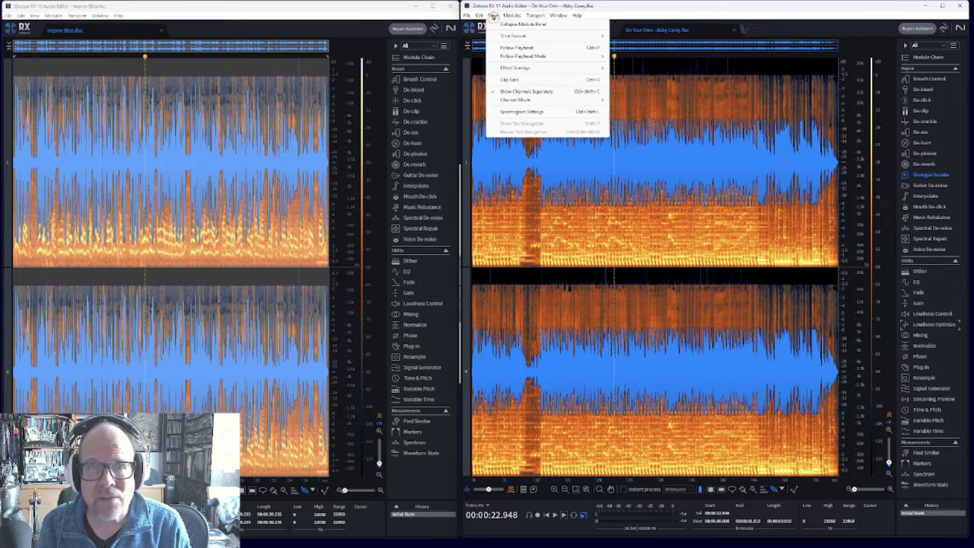
mouse_move(519, 101)
left_click(635, 109)
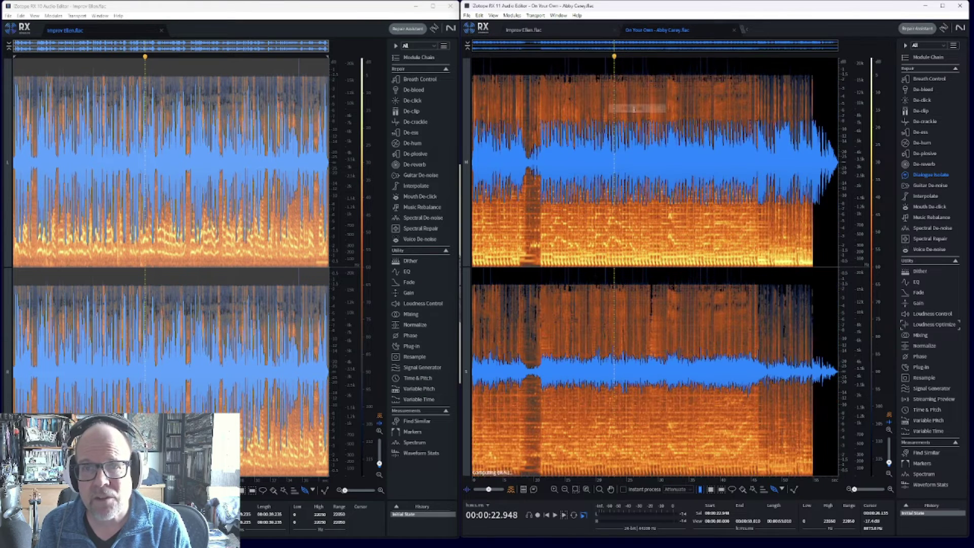
left_click(606, 166)
From 15.758 s, solo and play the Mid channel, then play the Side channel alone
left_click_drag(588, 165, 650, 165)
left_click(570, 152)
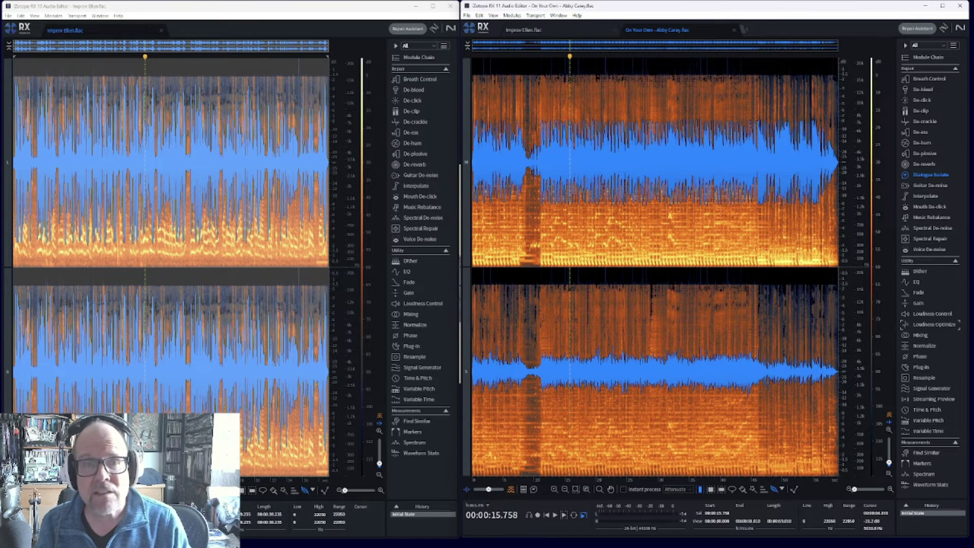
left_click(467, 164)
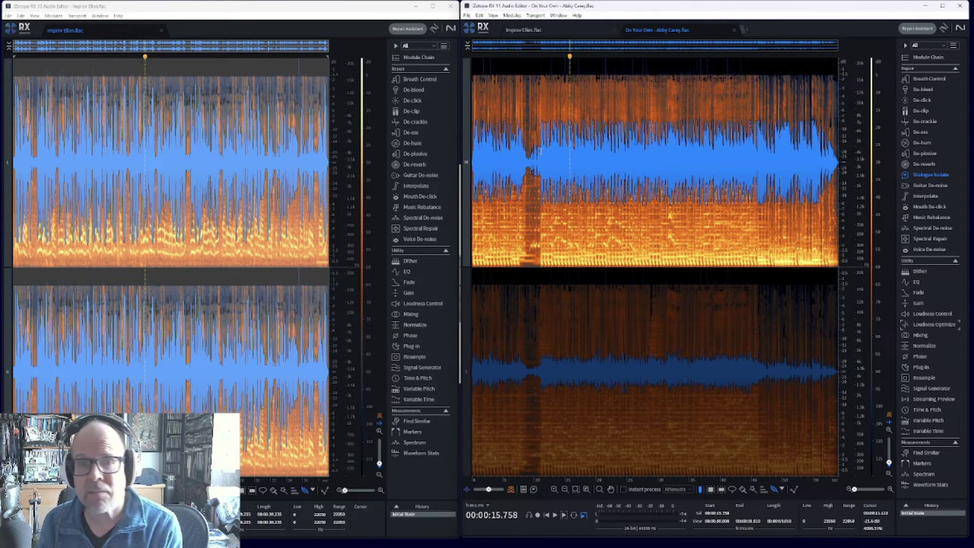
key("space")
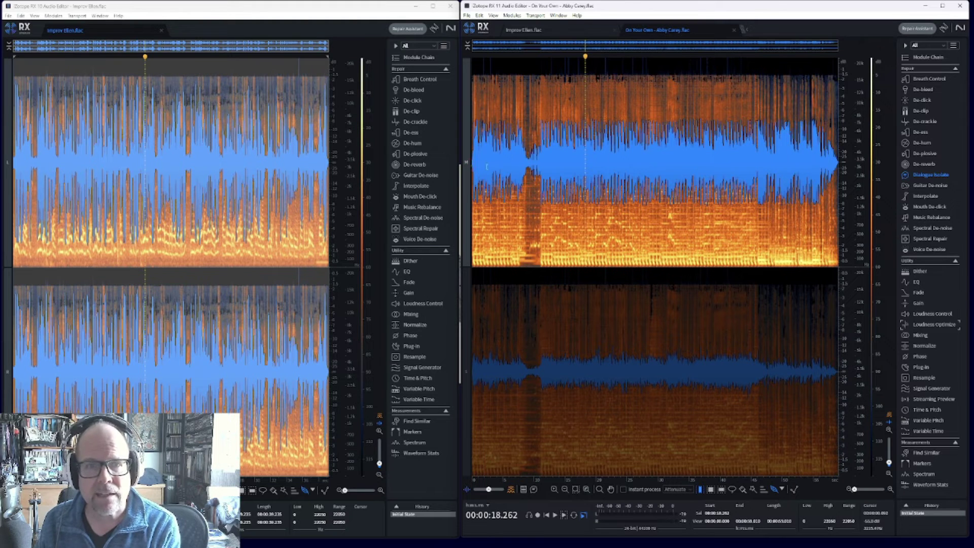
key("space")
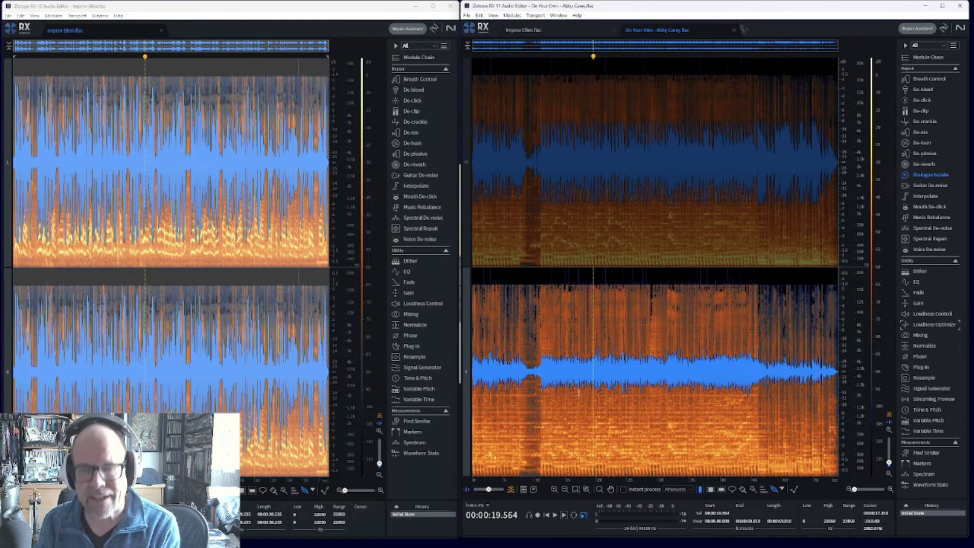
key("space")
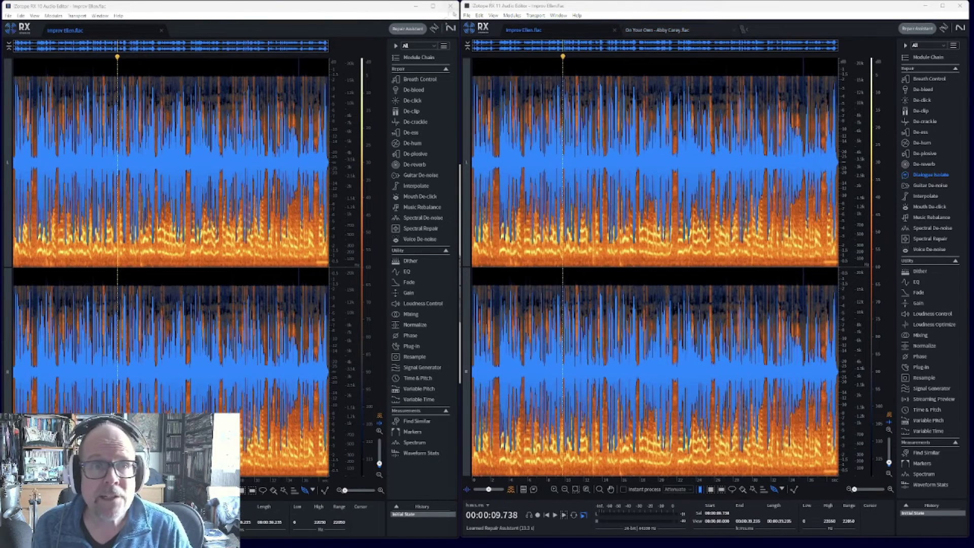
Relearn the RX 10 recording as Voice (De-noise 57%, De-click 42%) and preview the repairs
left_click(412, 30)
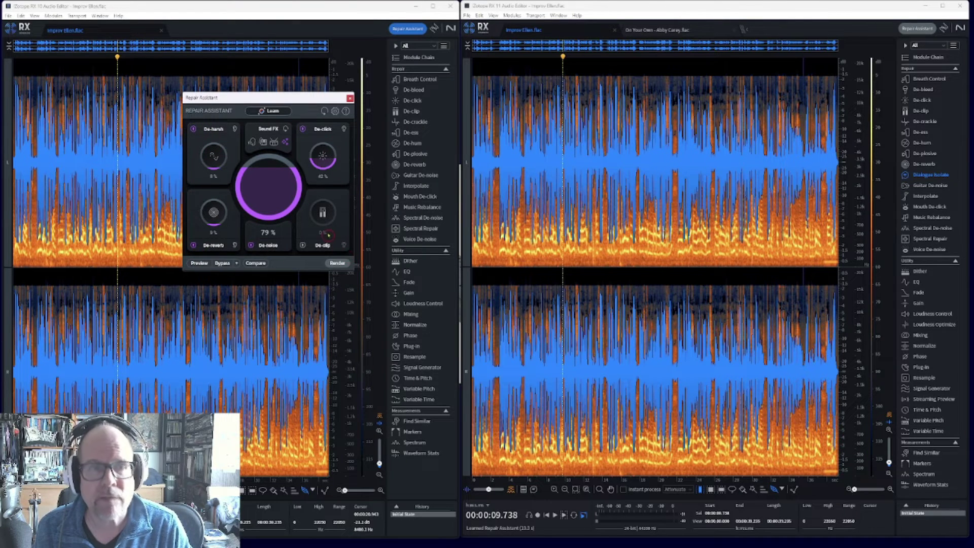
mouse_move(276, 177)
left_mouse_down()
mouse_move(277, 157)
mouse_move(273, 188)
left_mouse_up()
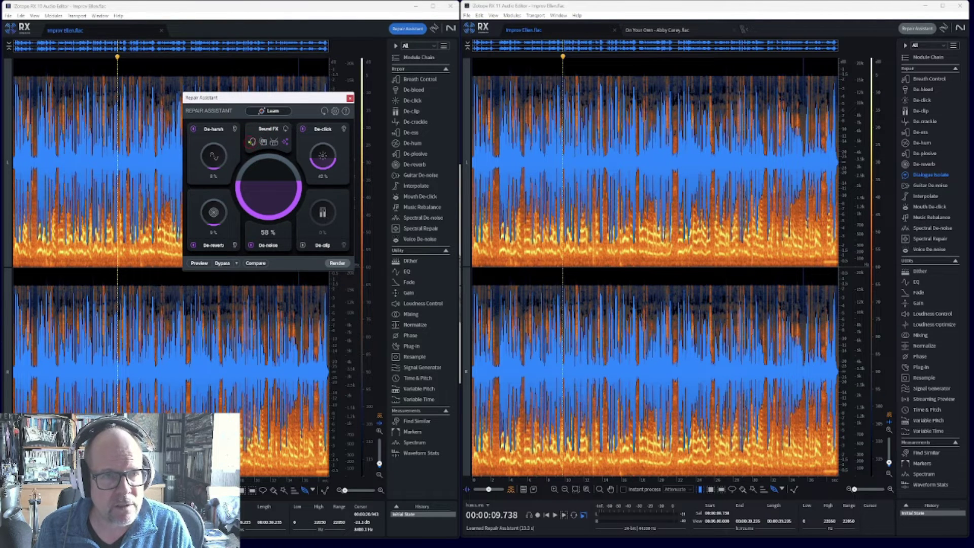
left_click(263, 141)
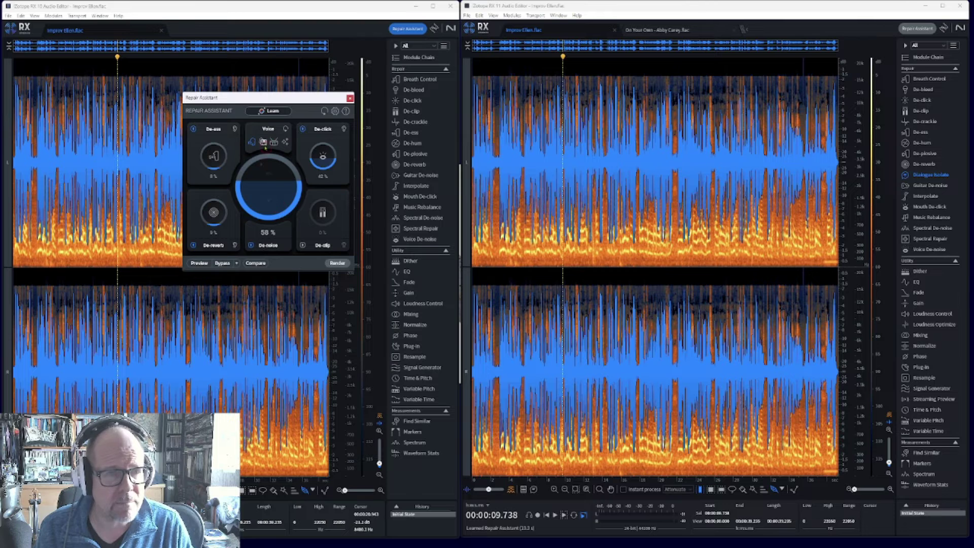
left_click(268, 111)
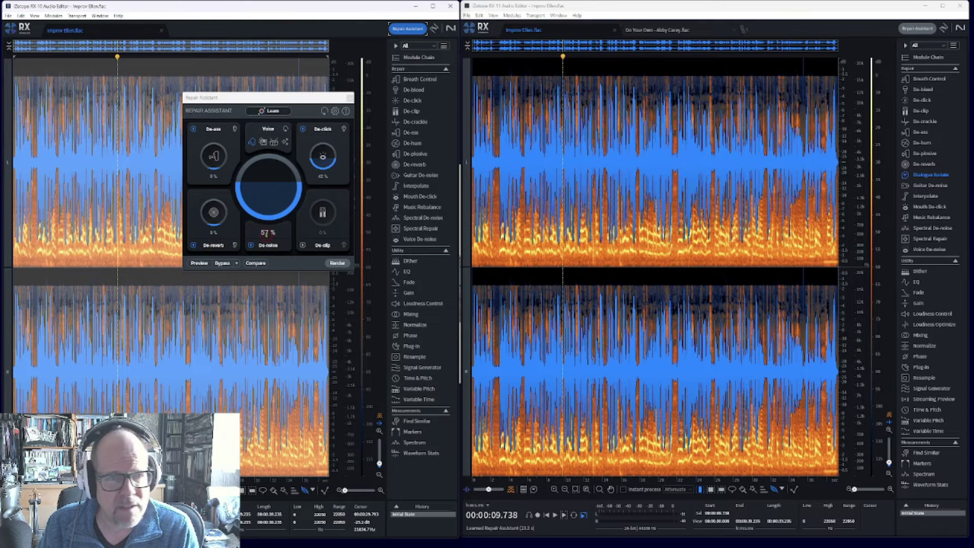
key("space")
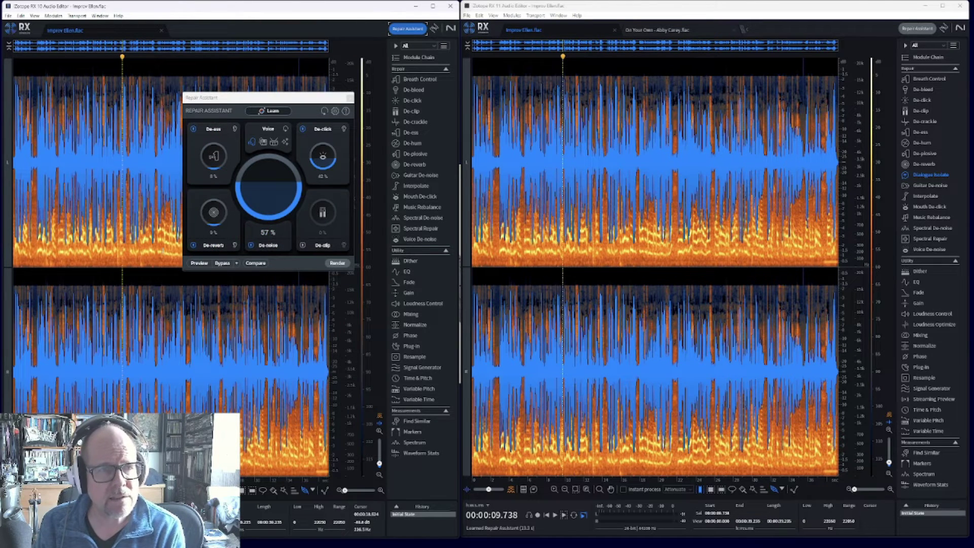
left_click(199, 263)
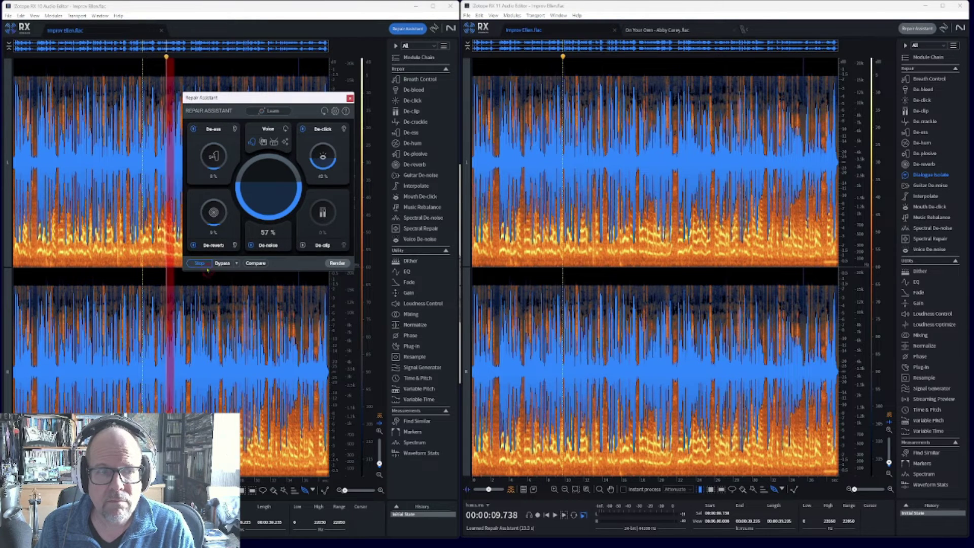
Raise RX 10's voice De-noise amount to 67%, then bring up Repair Assistant in RX 11
left_click(203, 264)
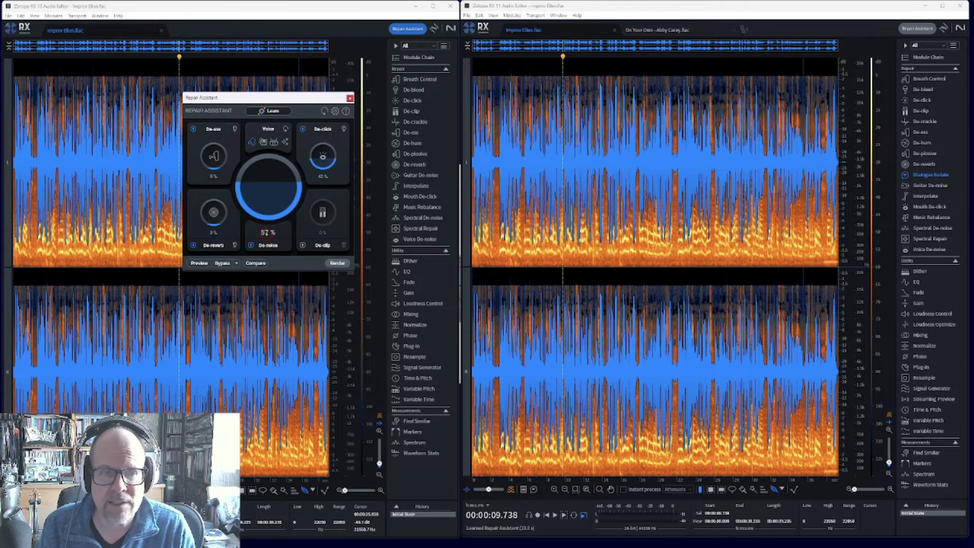
left_click_drag(263, 195, 264, 185)
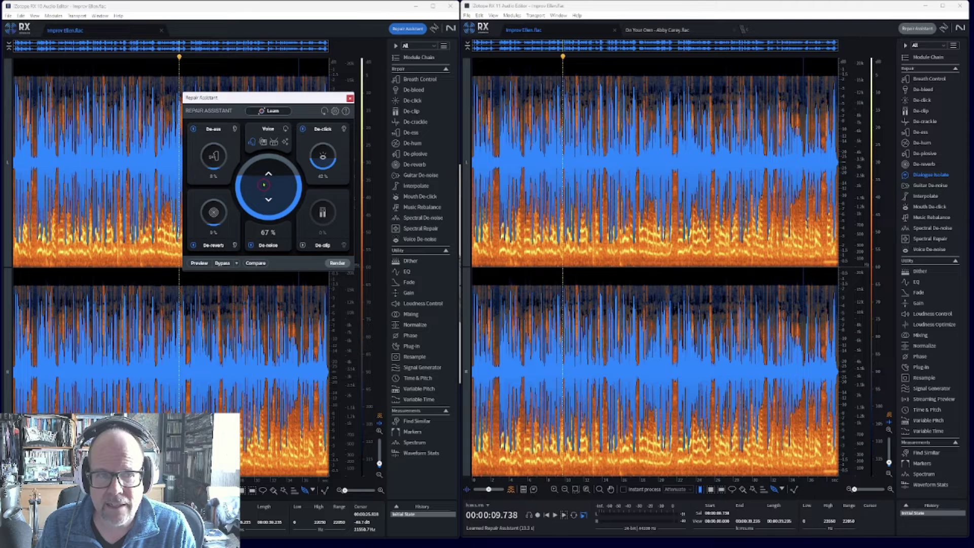
left_click_drag(324, 97, 317, 98)
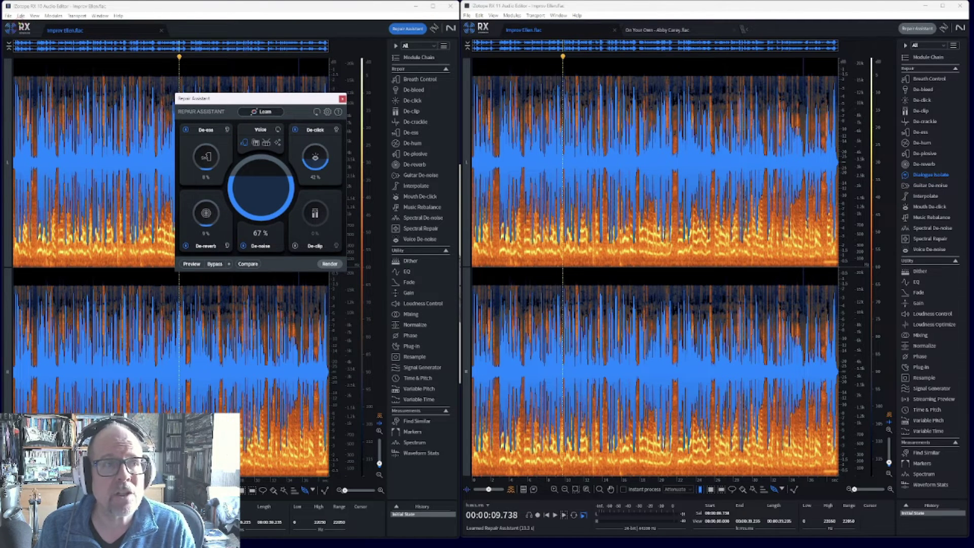
left_click(916, 28)
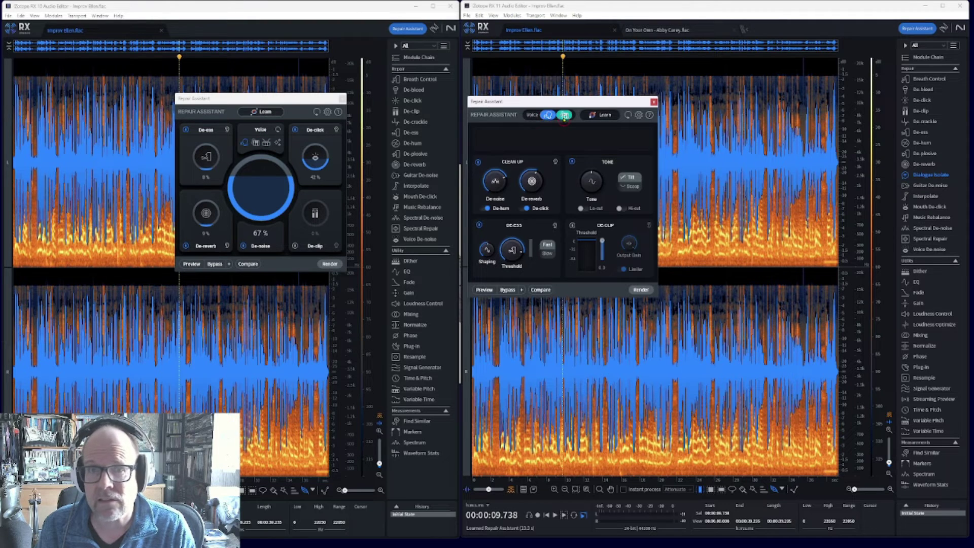
Have RX 11's Repair Assistant learn Improv Ellen as Voice material
left_click(564, 115)
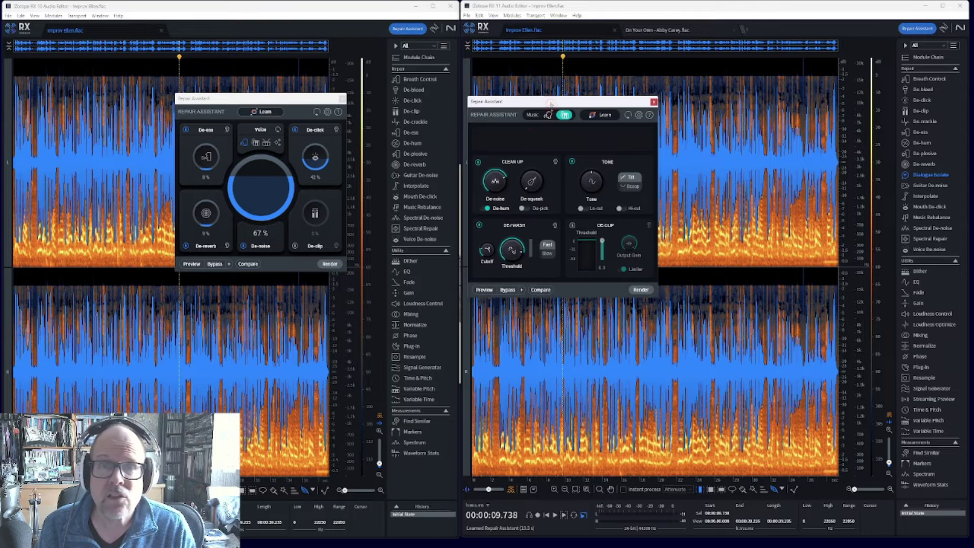
left_click(563, 32)
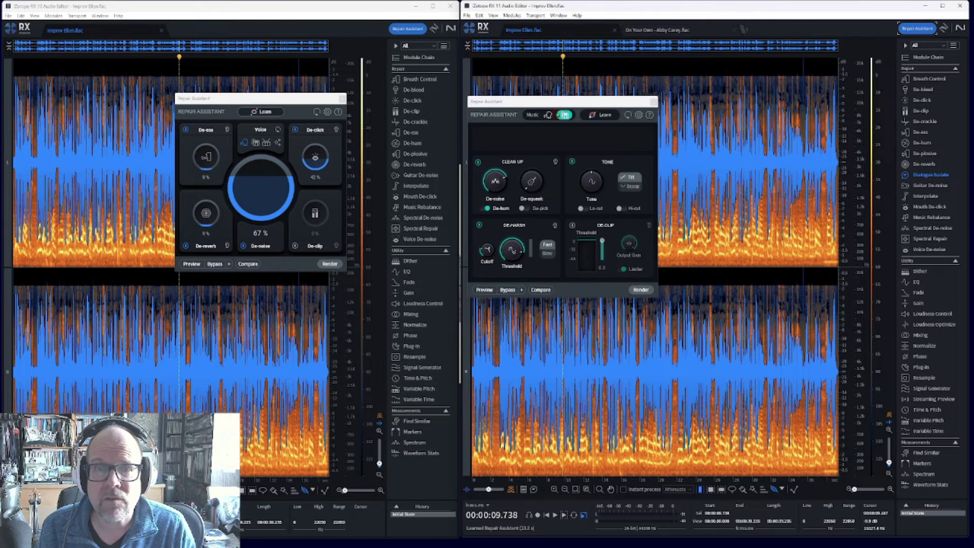
left_click(548, 115)
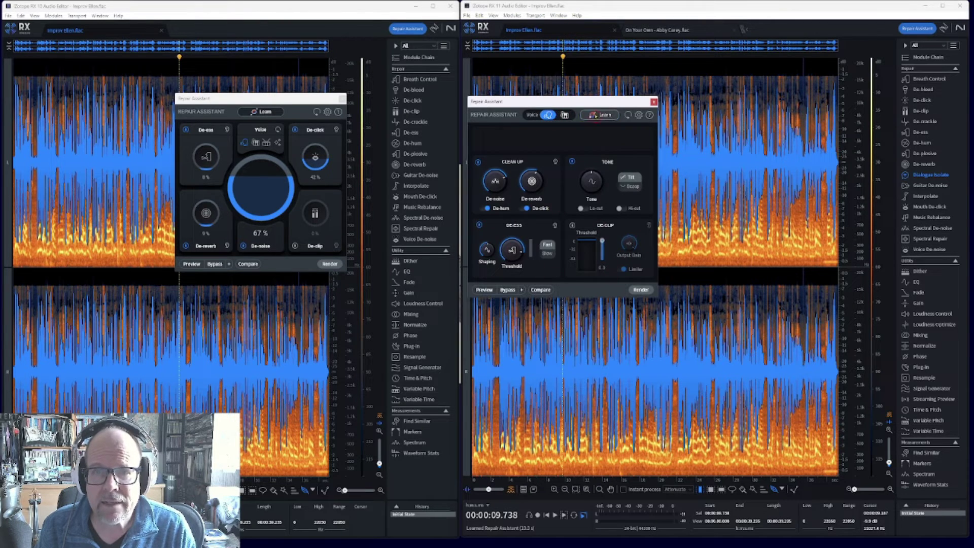
left_click(600, 114)
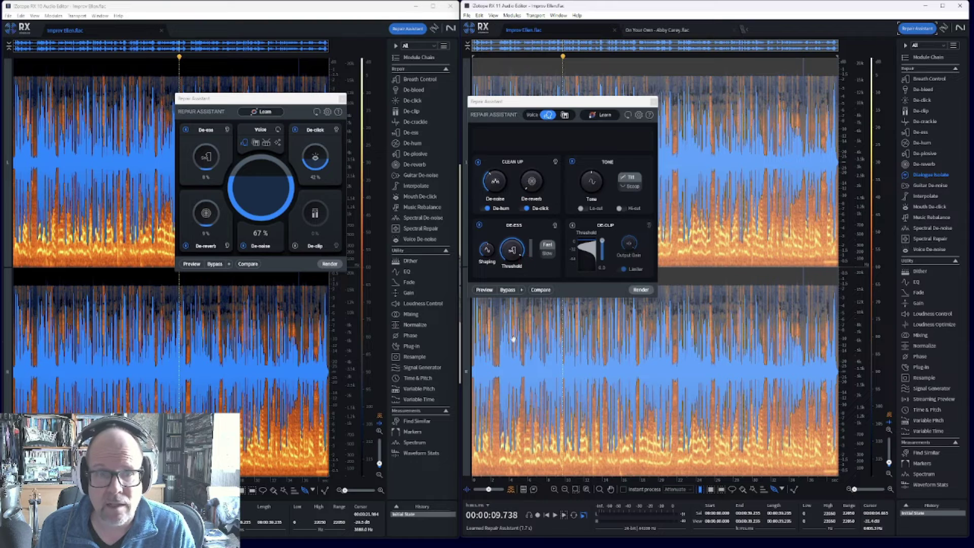
Preview RX 11's suggested repairs starting from 4 seconds
left_click(509, 315)
key("space")
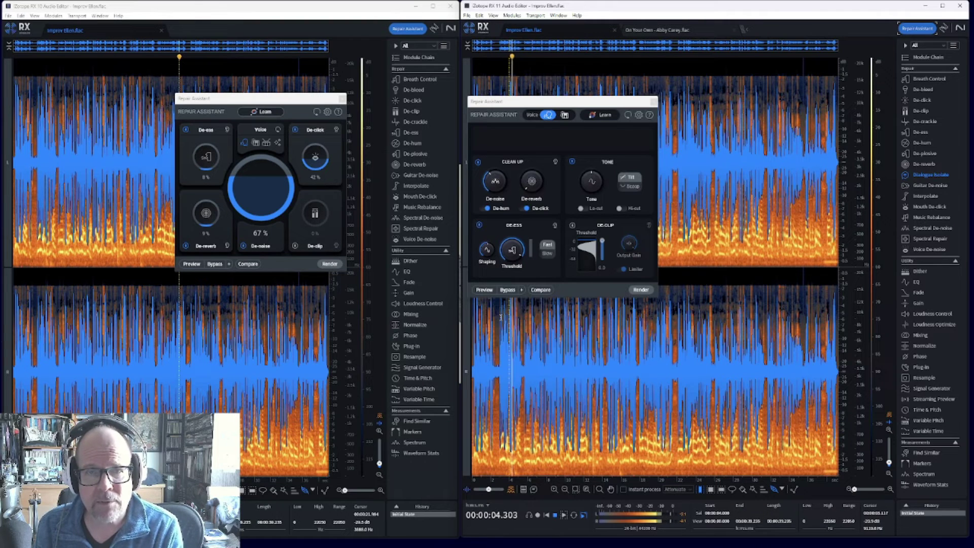
key("space")
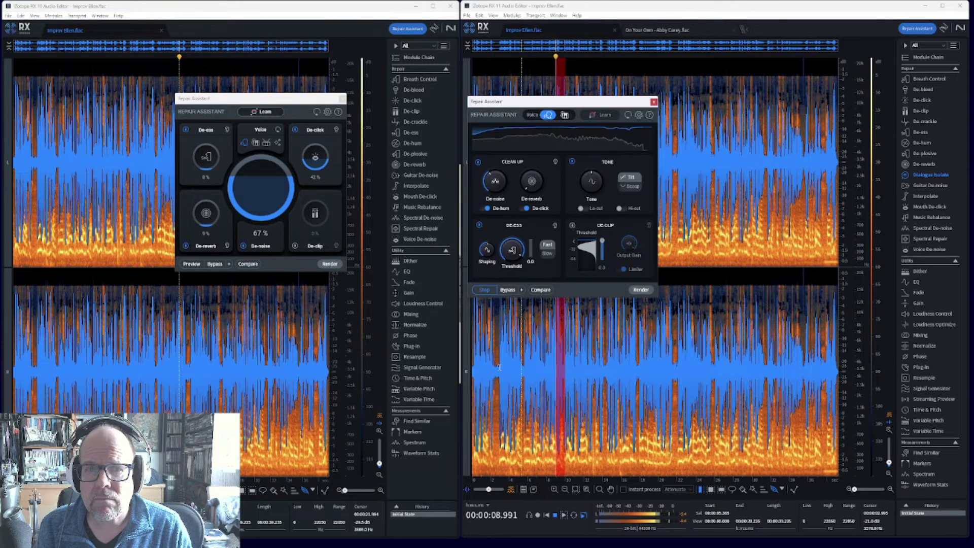
key("space")
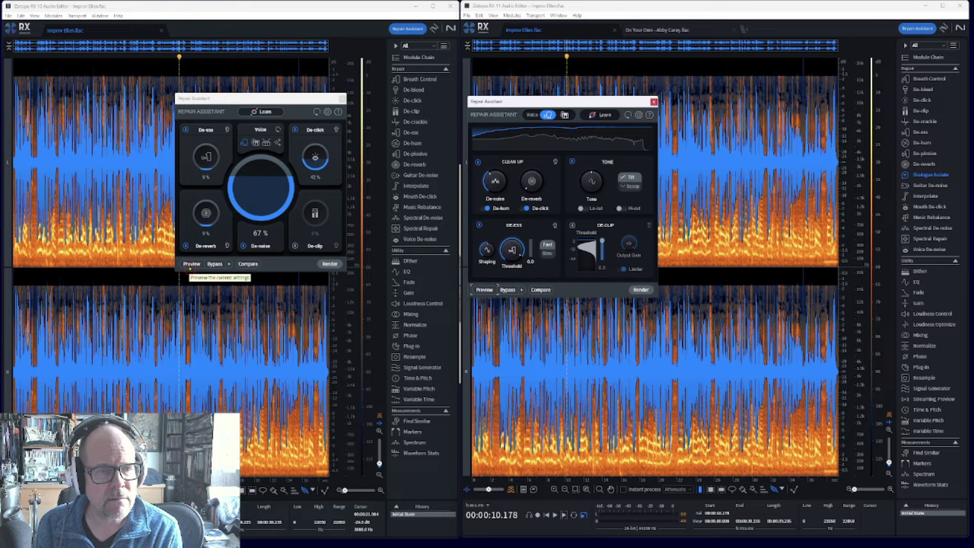
Set RX 10's De-noise back to 57%, then preview RX 10's and RX 11's repairs in turn
left_click(265, 188)
scroll(266, 187, "down", 4)
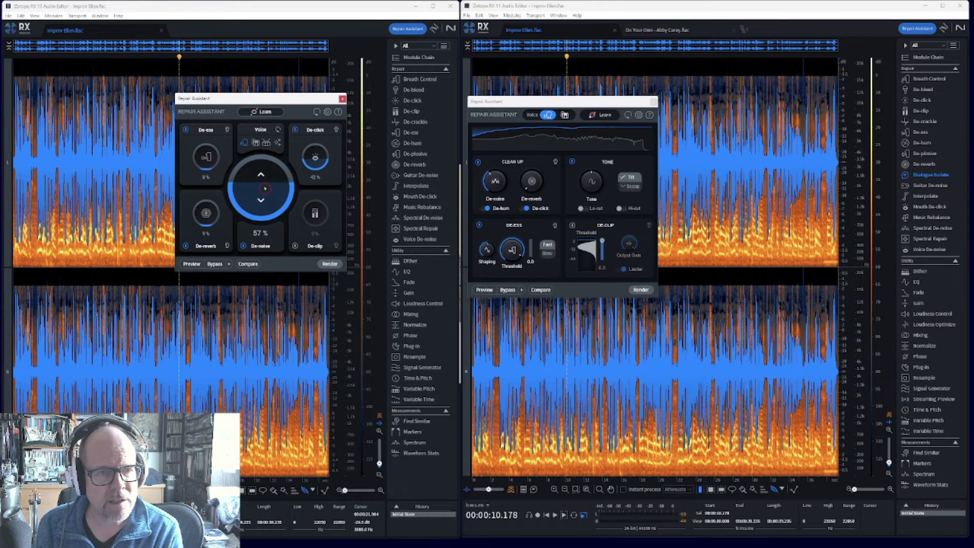
left_click(192, 264)
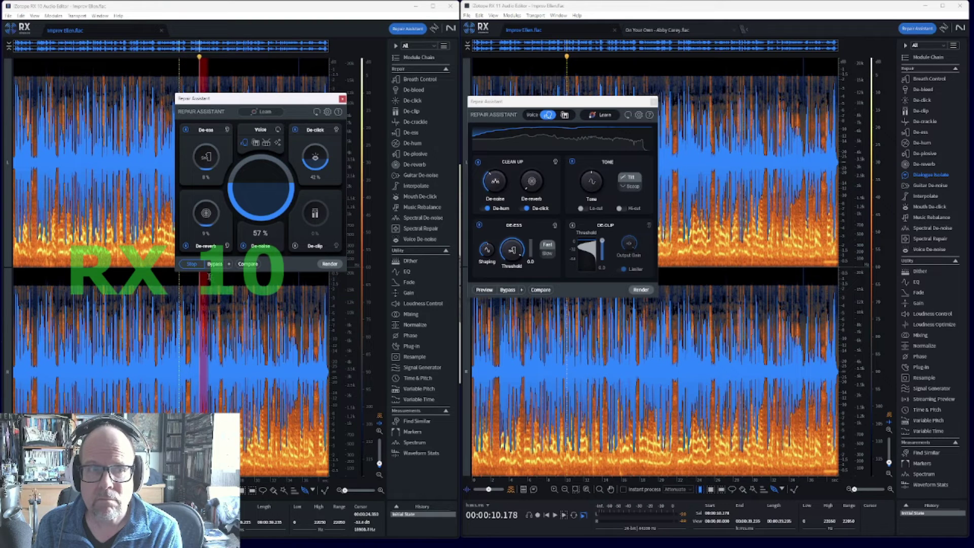
left_click(192, 264)
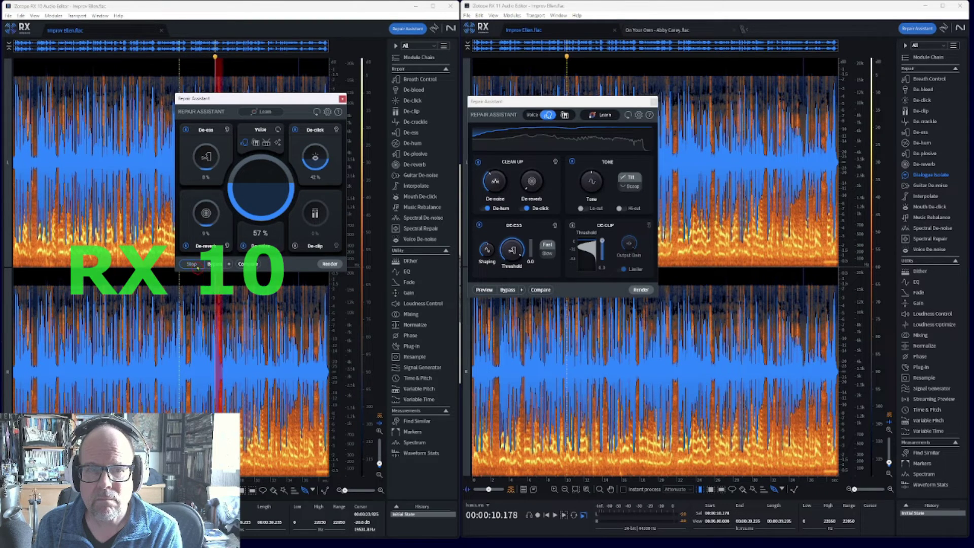
left_click(483, 291)
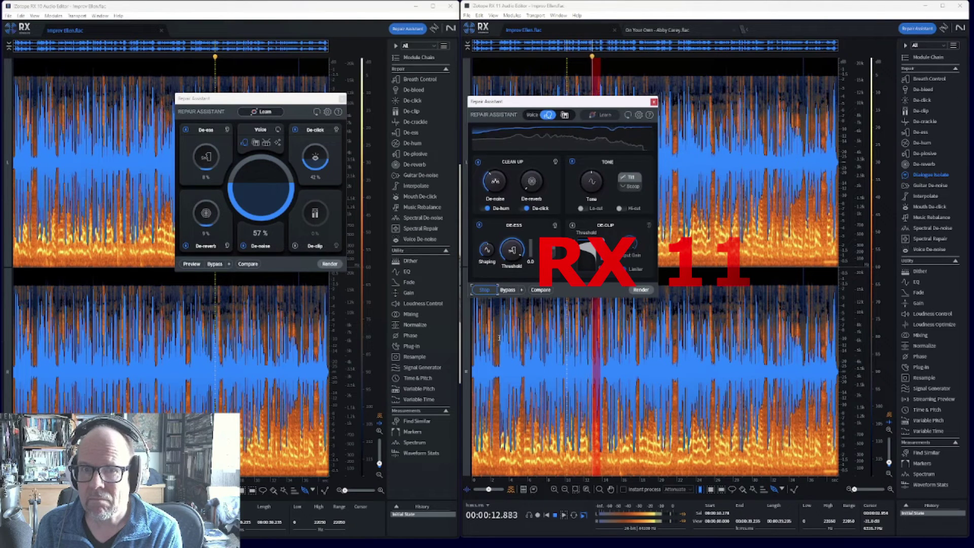
left_click(485, 290)
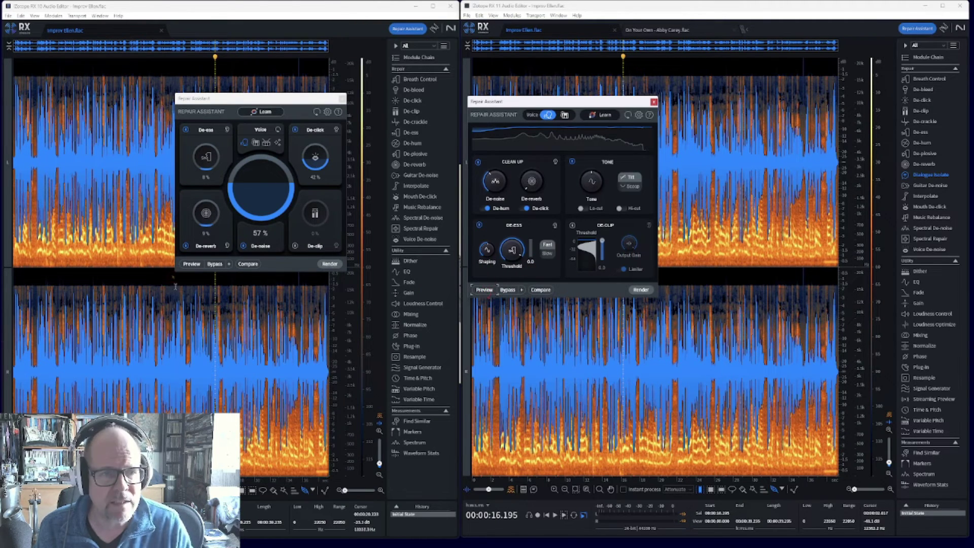
Compare the RX 10 and RX 11 Repair Assistant previews a second time
left_click(191, 264)
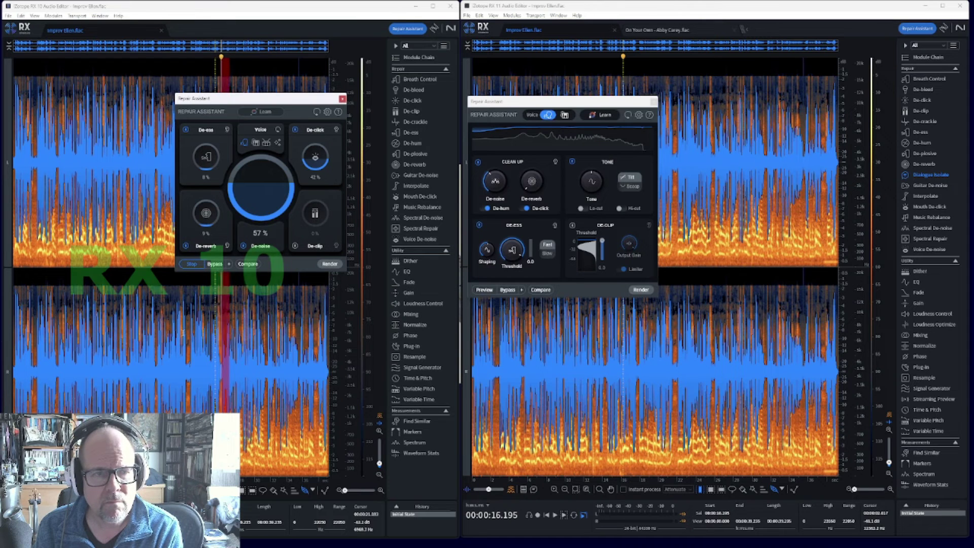
left_click(192, 264)
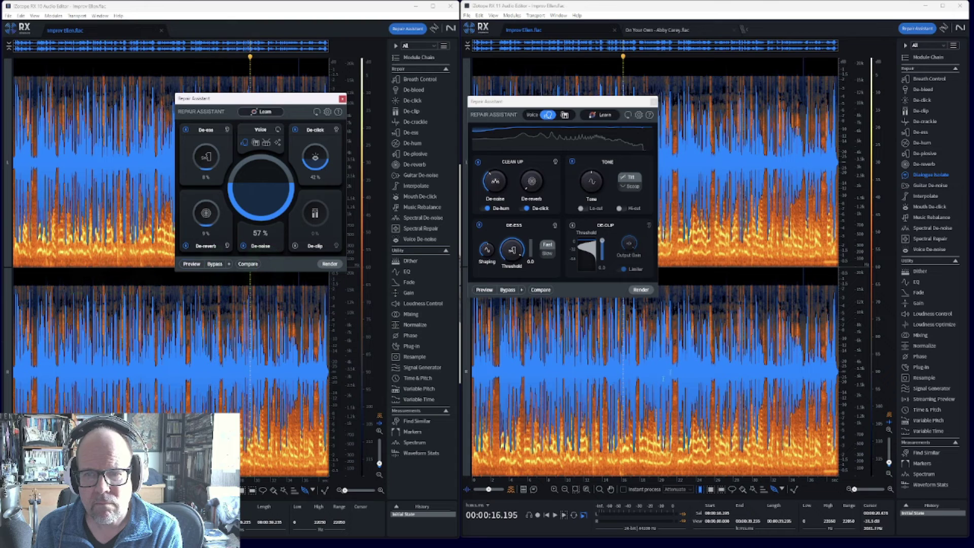
left_click(484, 289)
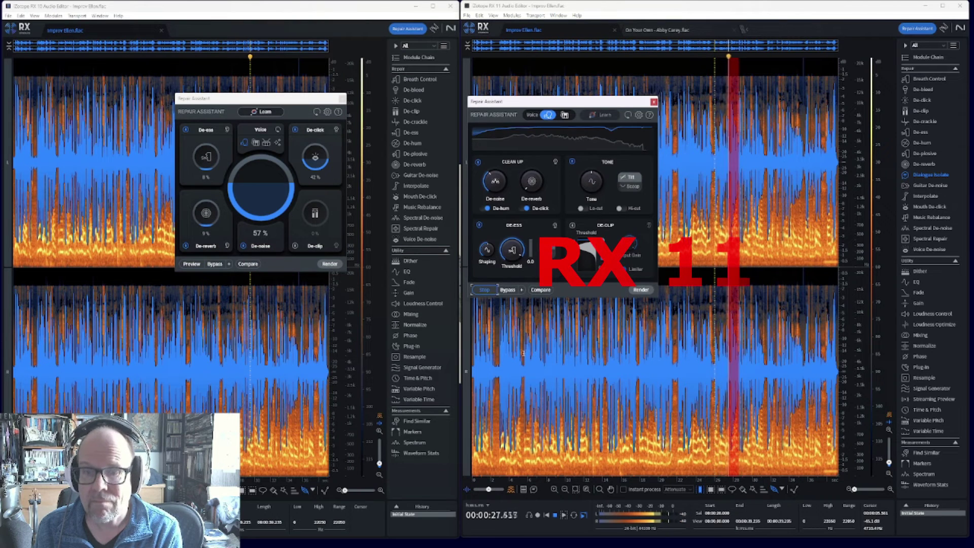
left_click(497, 287)
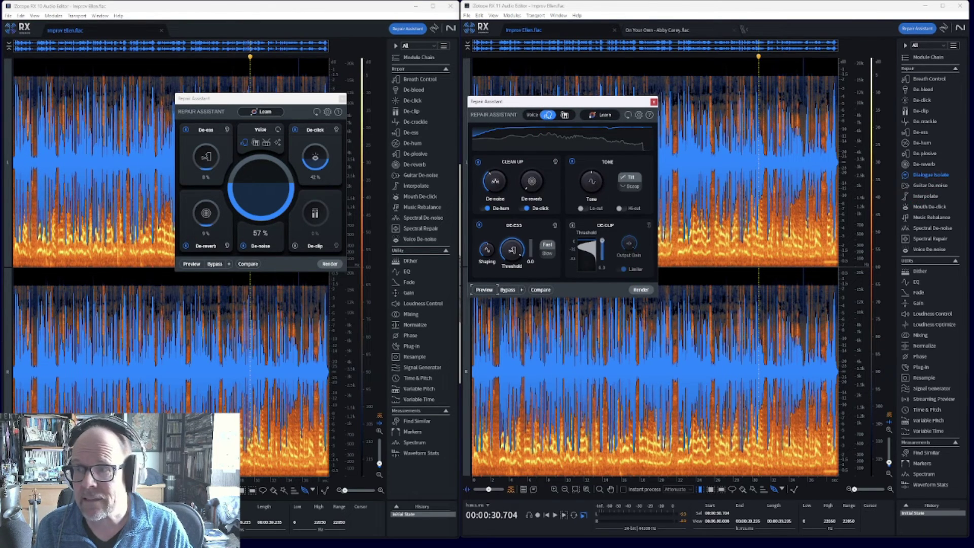
left_click(938, 174)
left_click_drag(781, 86, 731, 98)
left_click(797, 95)
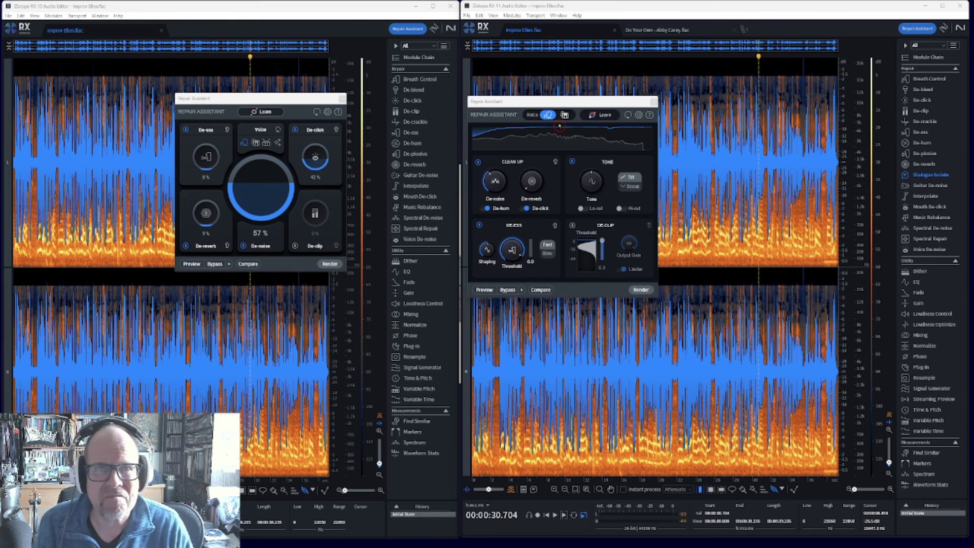
left_click(537, 105)
left_click_drag(536, 105, 559, 104)
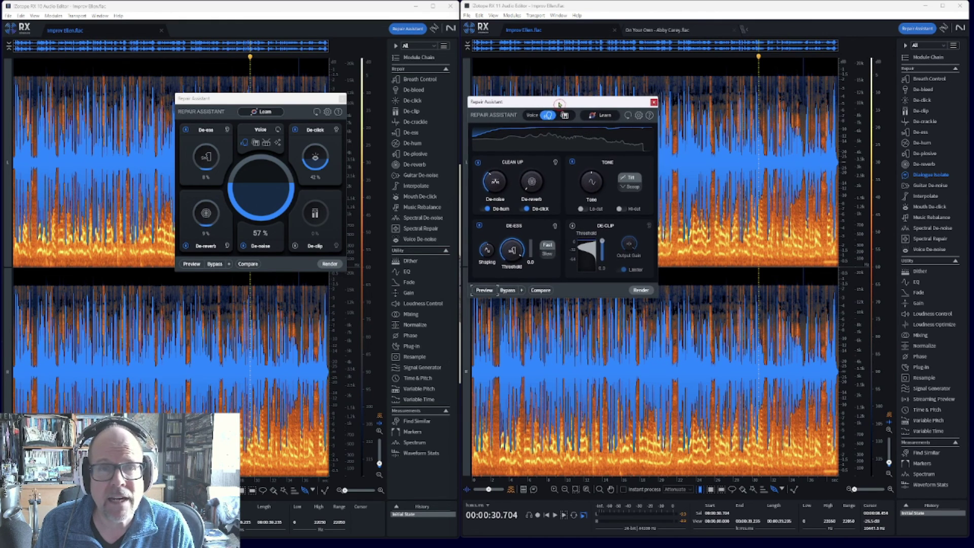